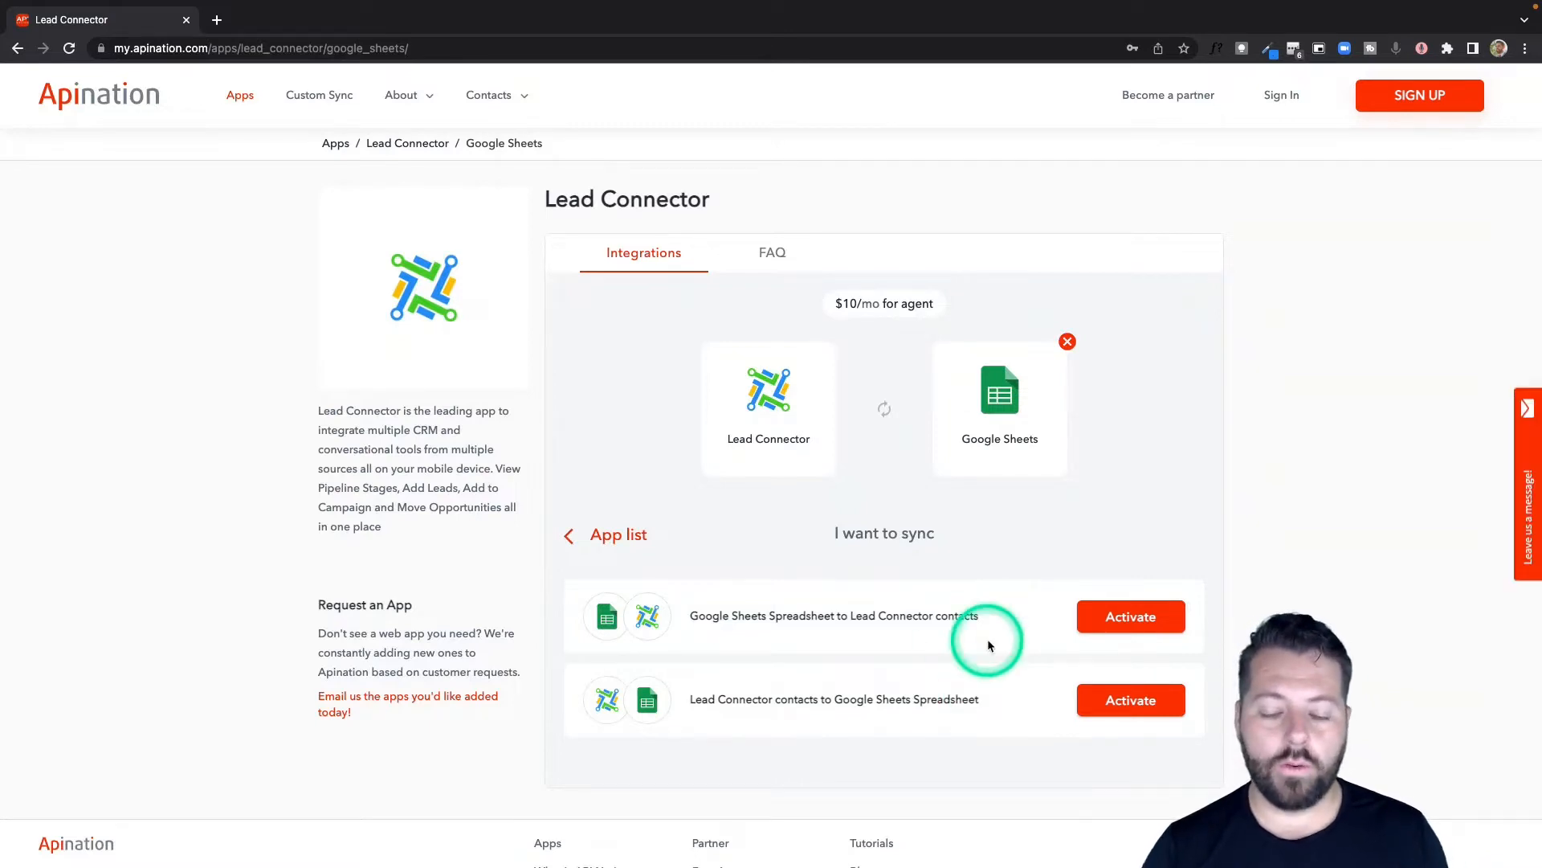
Step: Choose the Lead Connector contacts to Google Sheets Spreadsheet integration and sign in with the Google account
{"action": "scroll", "coordinate": [987, 638], "scroll_direction": "down", "scroll_amount": 2}
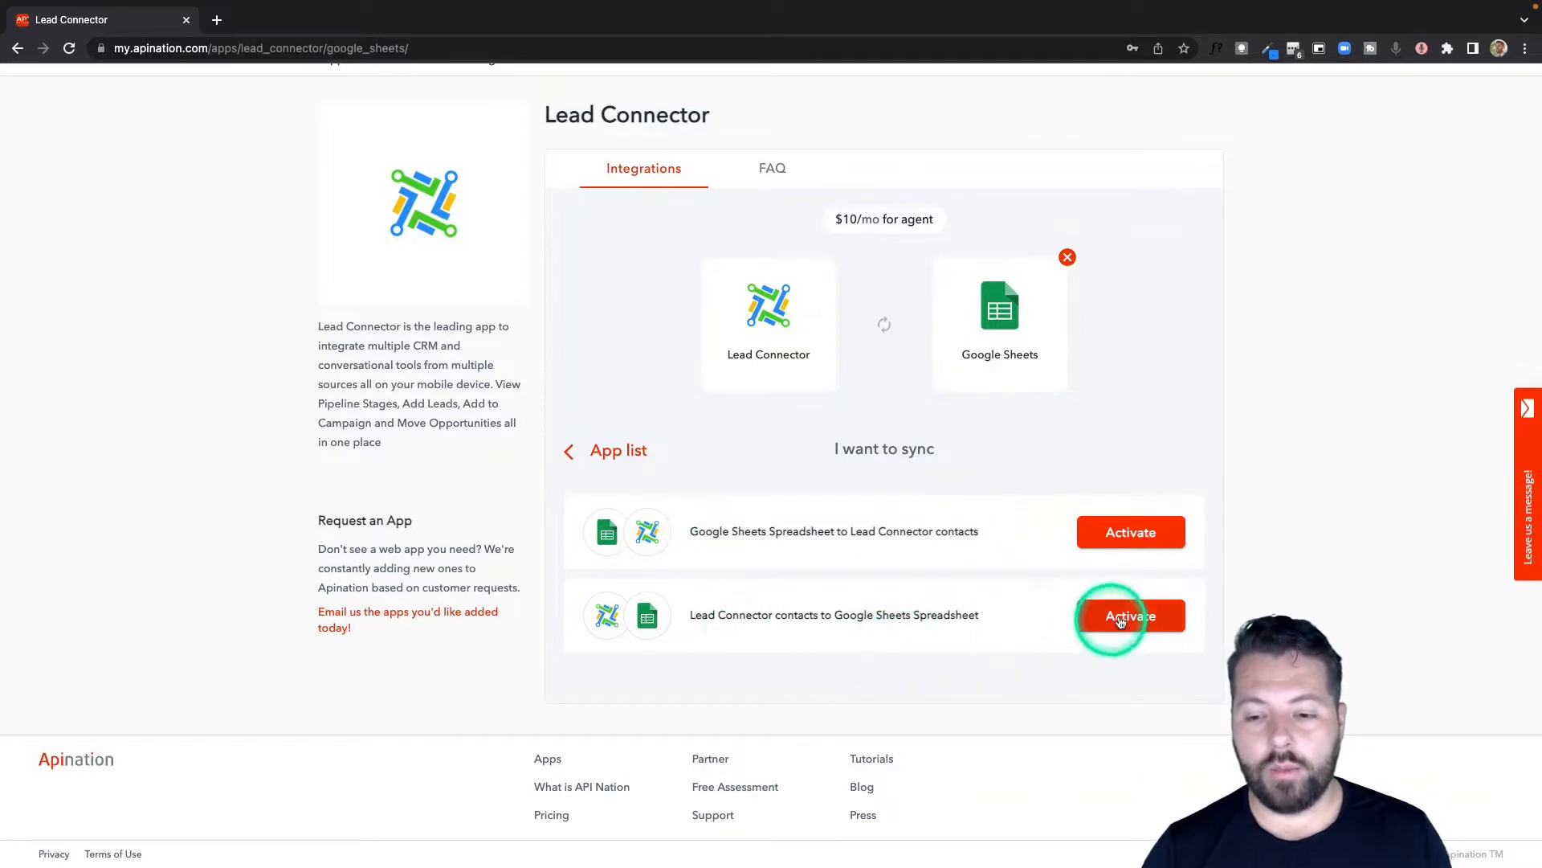
{"action": "left_click", "coordinate": [1125, 618]}
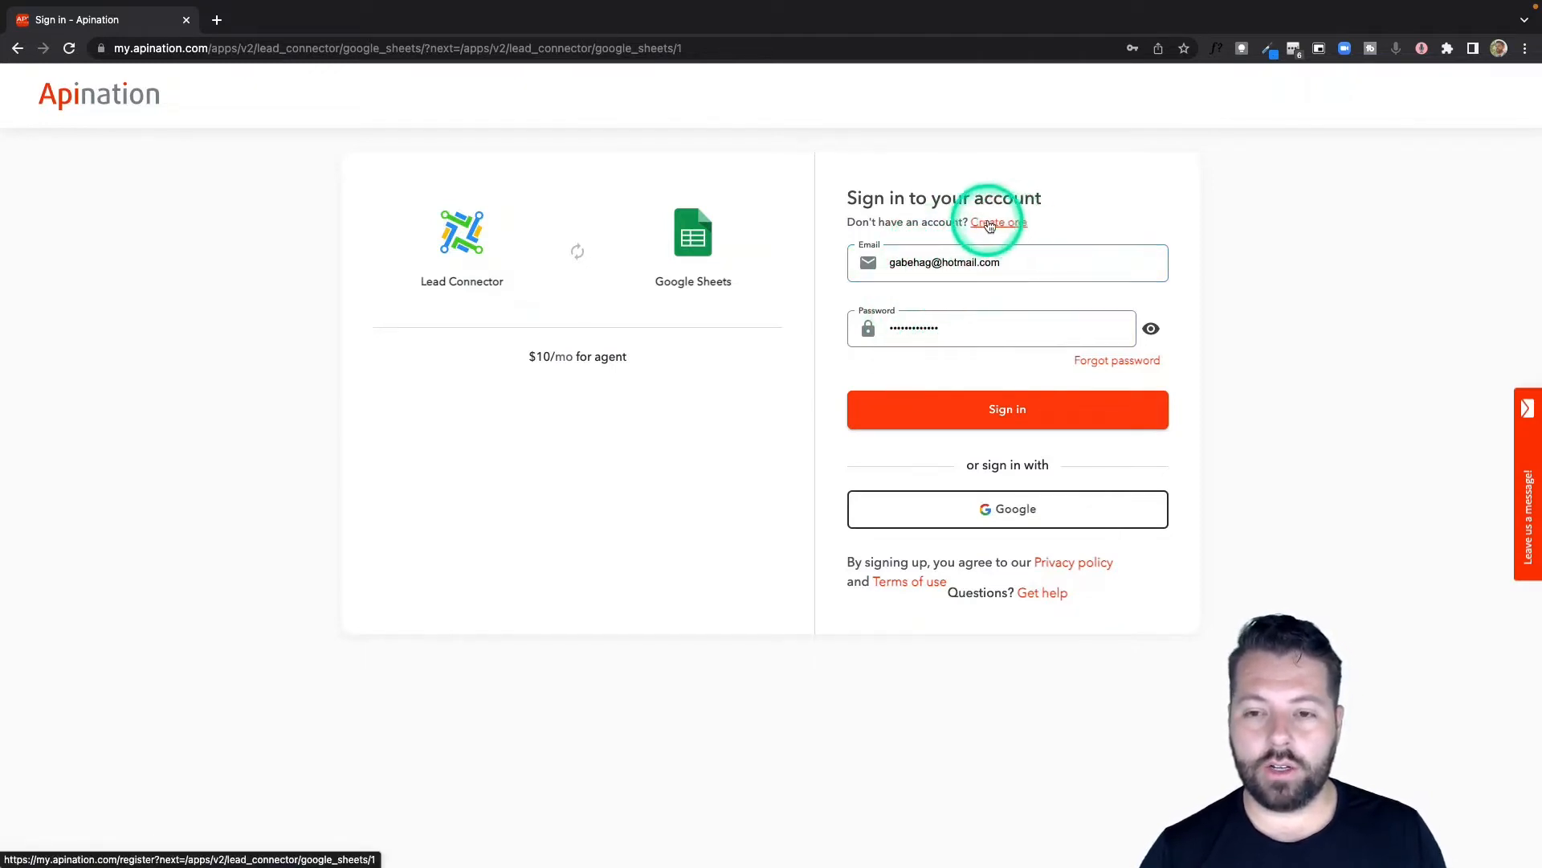
{"action": "left_click", "coordinate": [981, 508]}
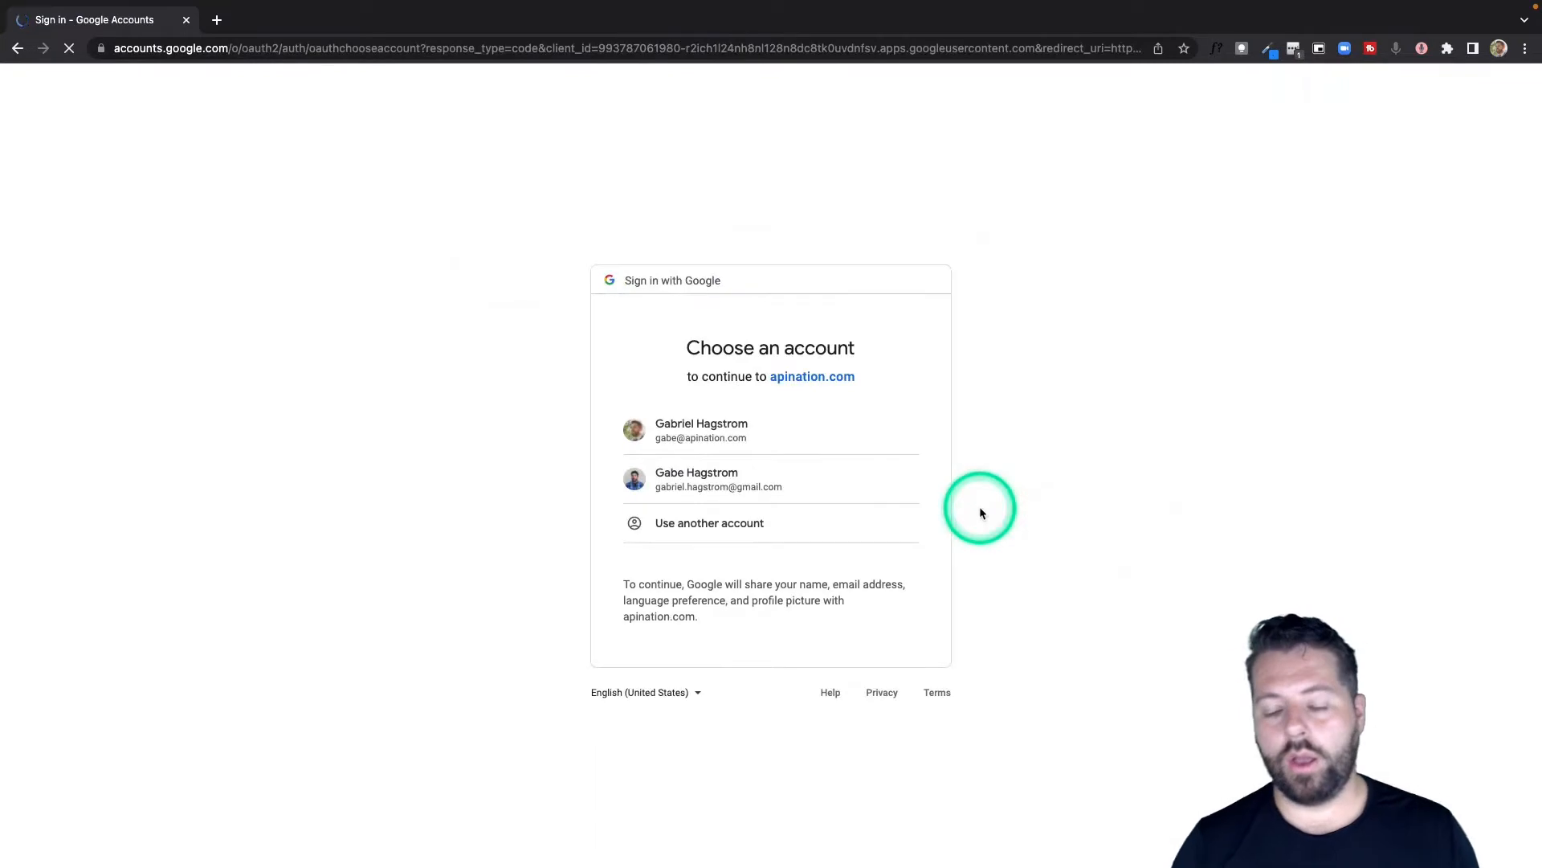
{"action": "left_click", "coordinate": [752, 432]}
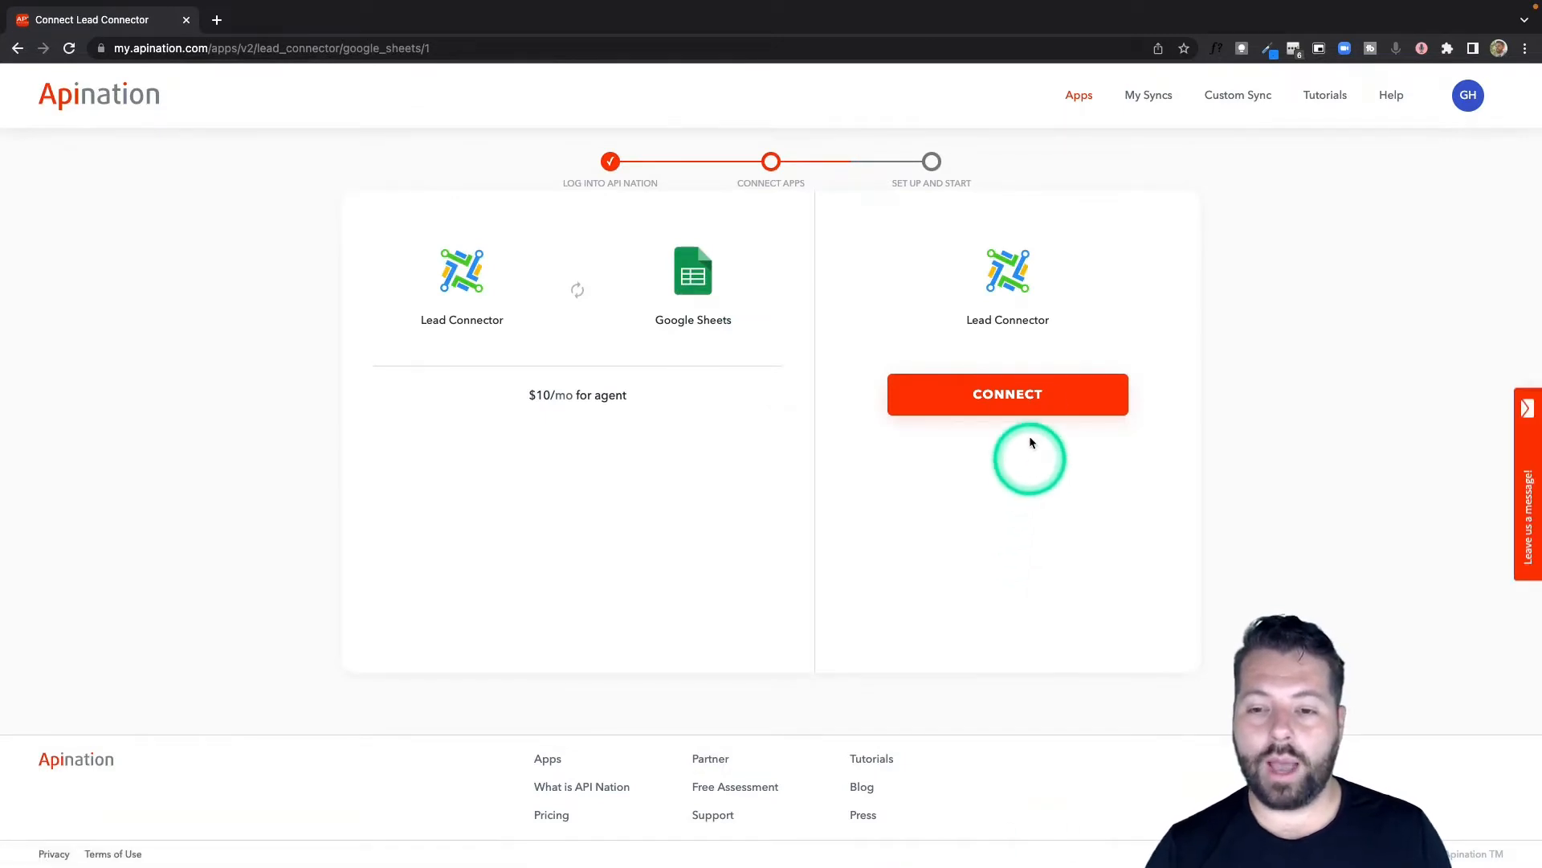
Step: Connect Lead Connector with the API Nation - HQ account and authorize Google Sheets access for the Google account
{"action": "left_click", "coordinate": [1030, 392]}
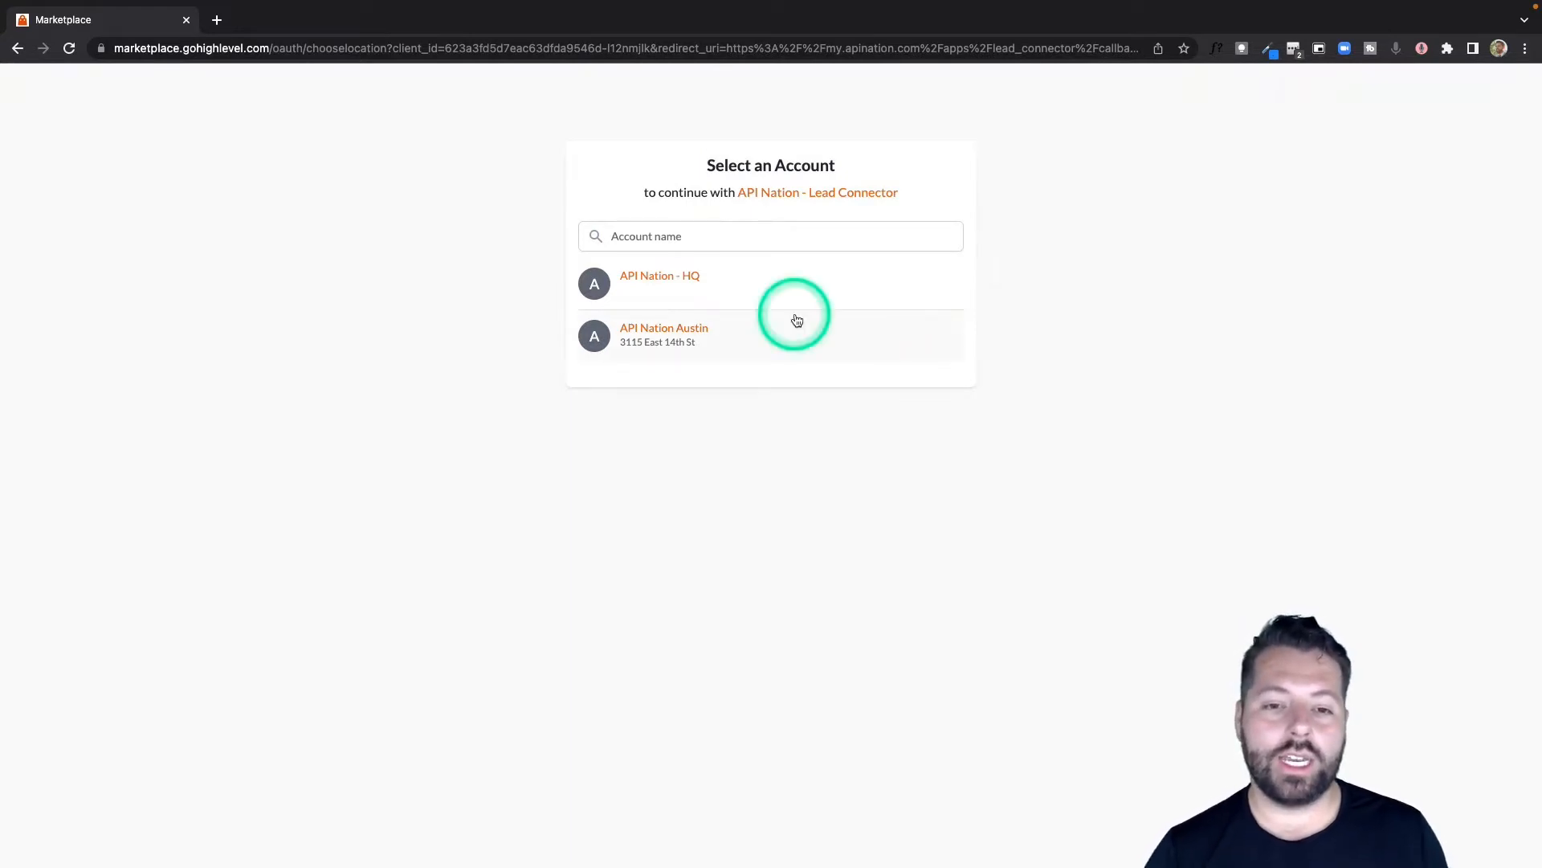
{"action": "left_click", "coordinate": [711, 277]}
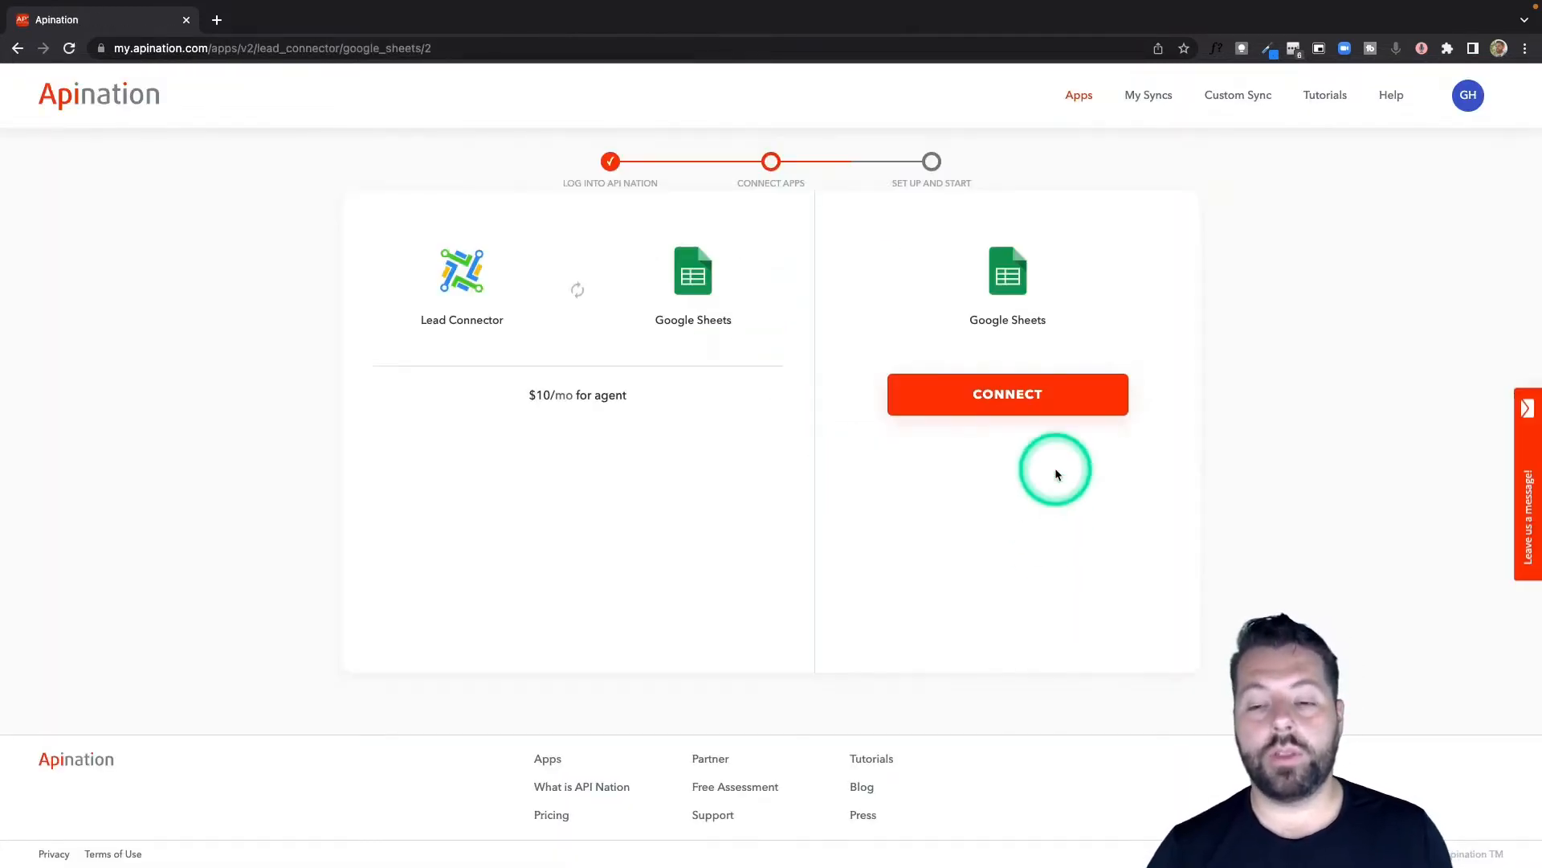
{"action": "left_click", "coordinate": [1028, 395]}
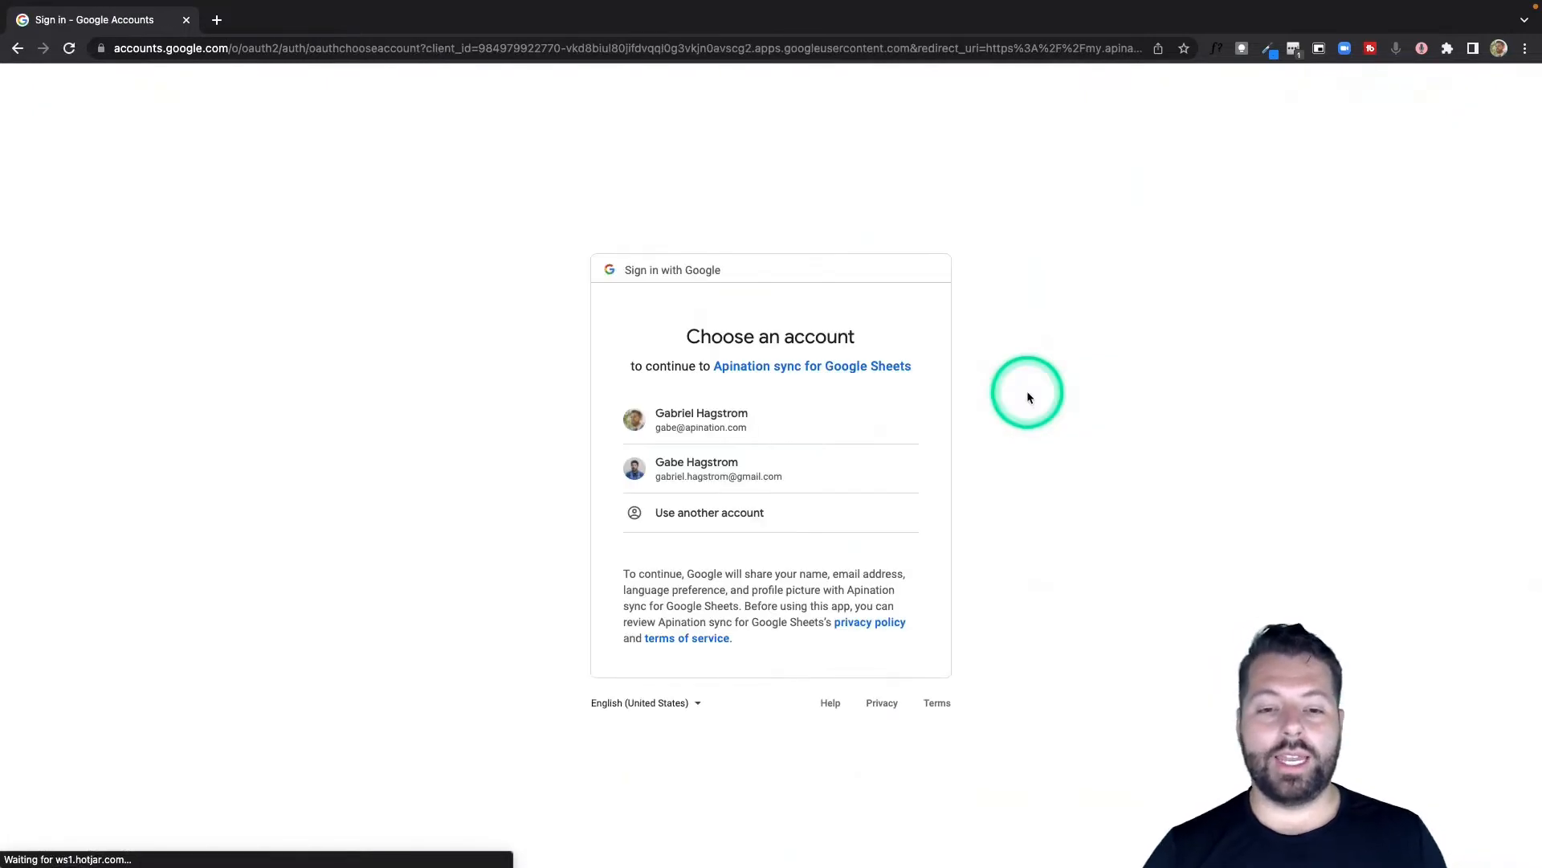
{"action": "left_click", "coordinate": [807, 424]}
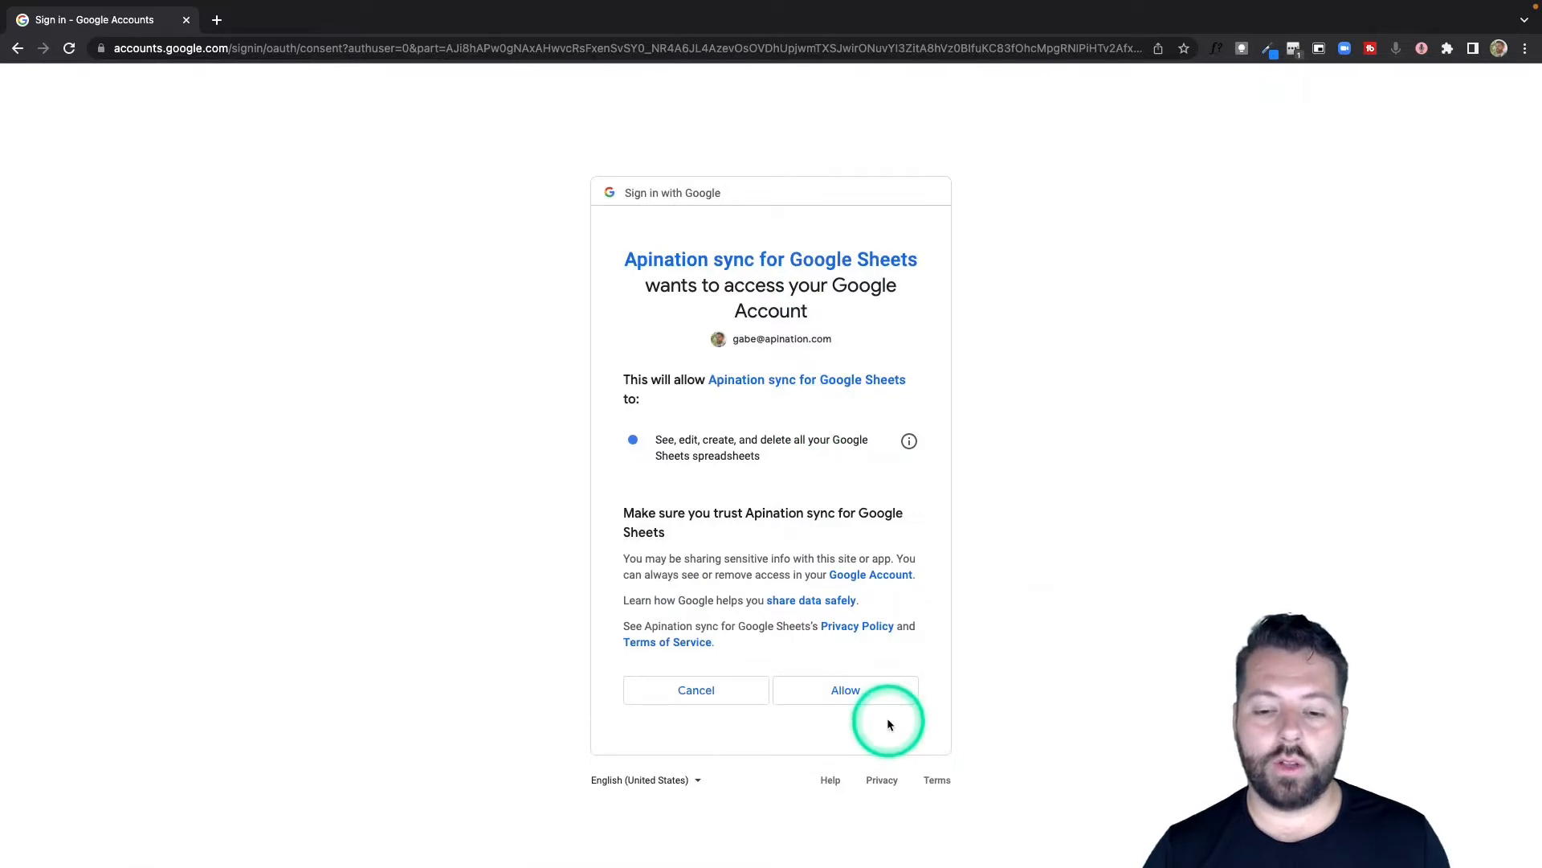
{"action": "left_click", "coordinate": [861, 690]}
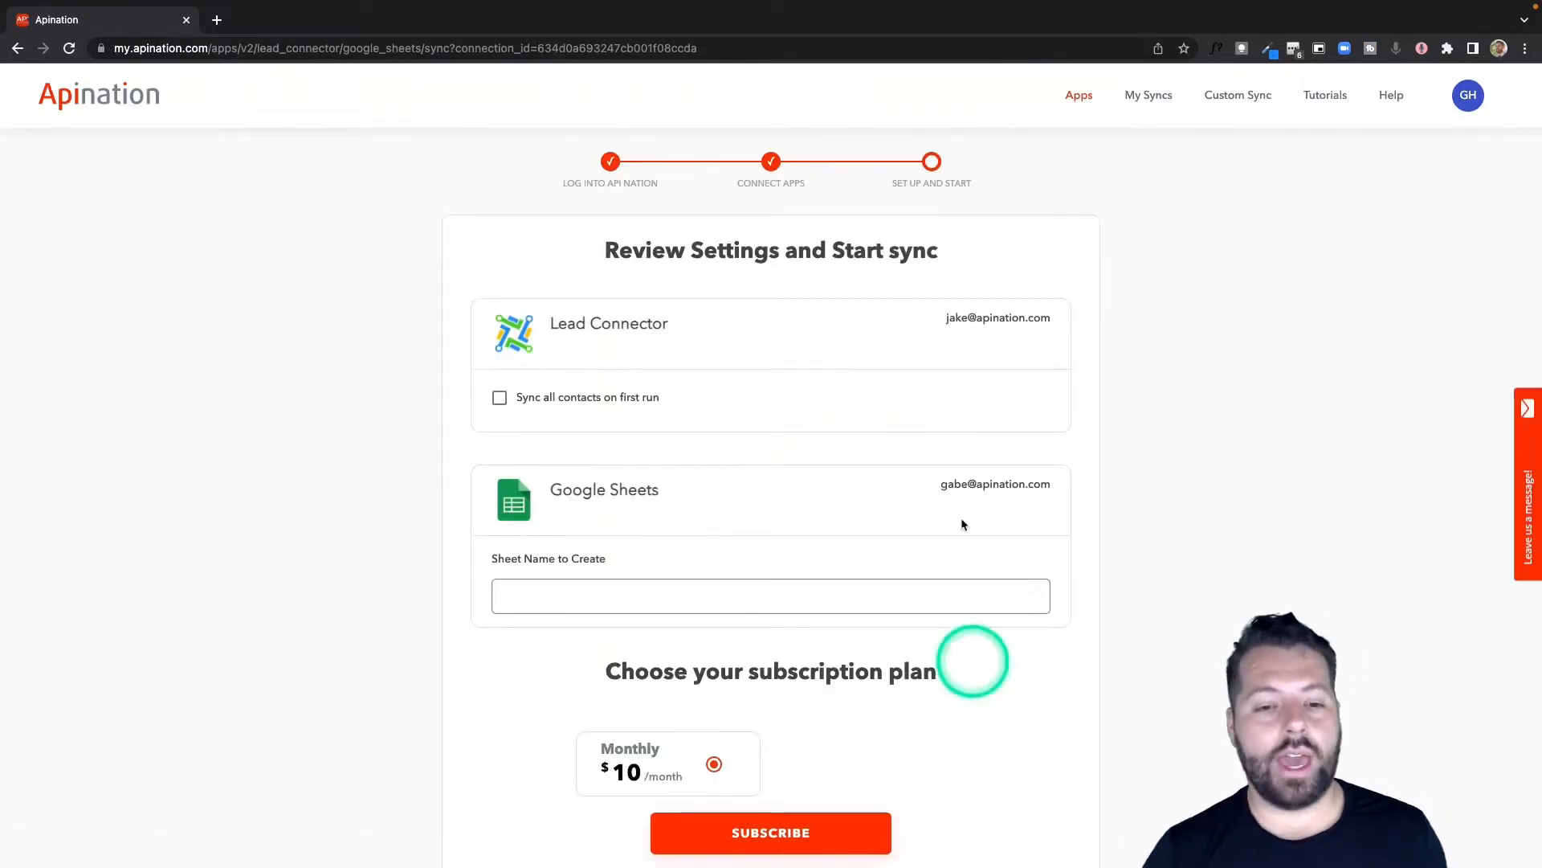
Step: Subscribe to the monthly plan with all contacts synced on first run and the sheet to create named LeadConnector Leads
{"action": "scroll", "coordinate": [730, 434], "scroll_direction": "down", "scroll_amount": 1}
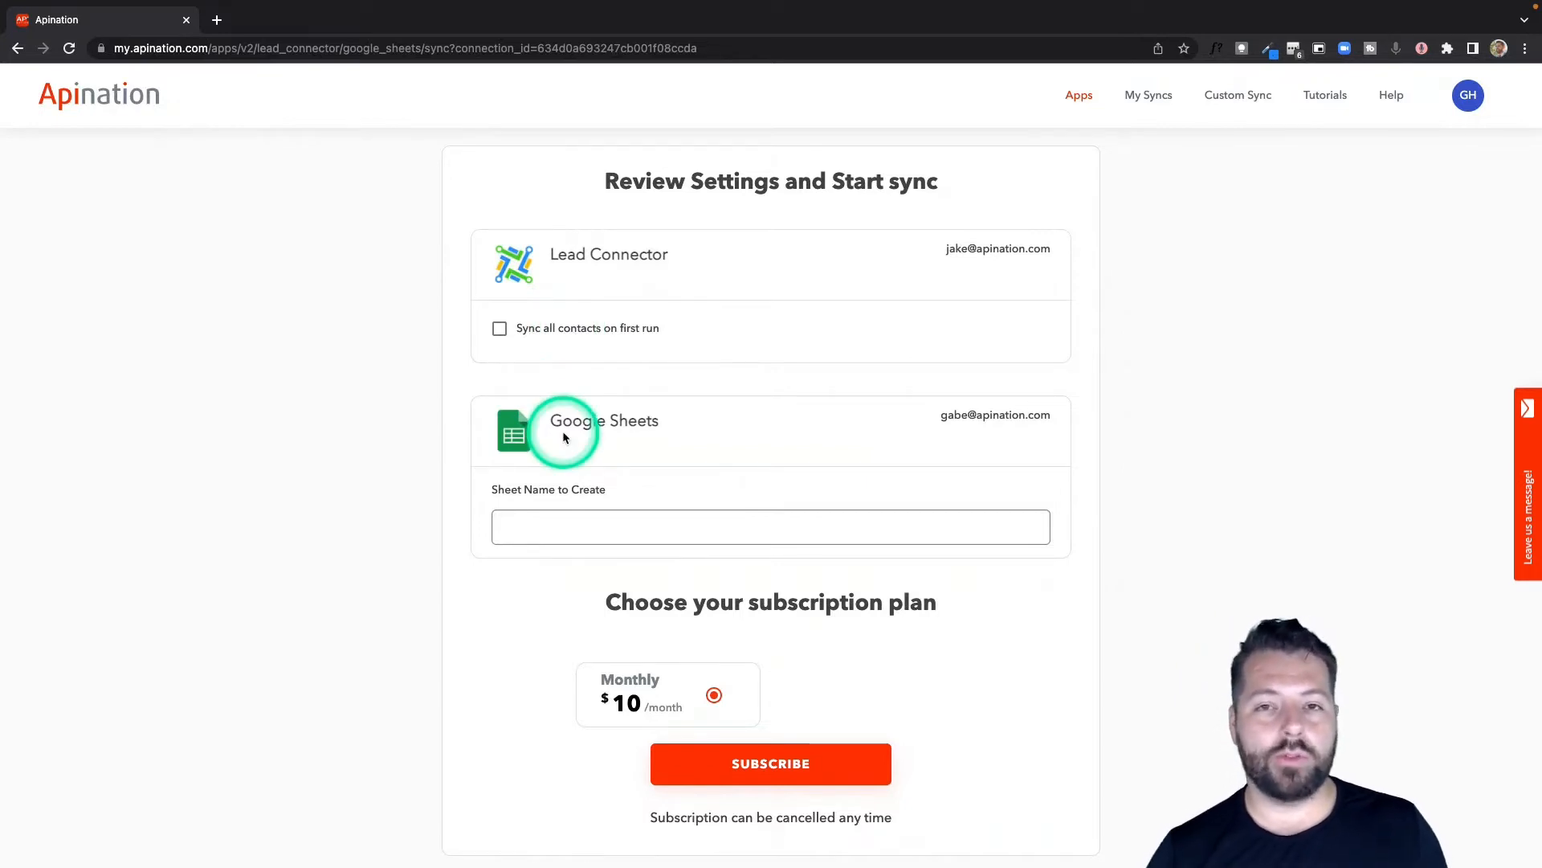
{"action": "left_click", "coordinate": [571, 340]}
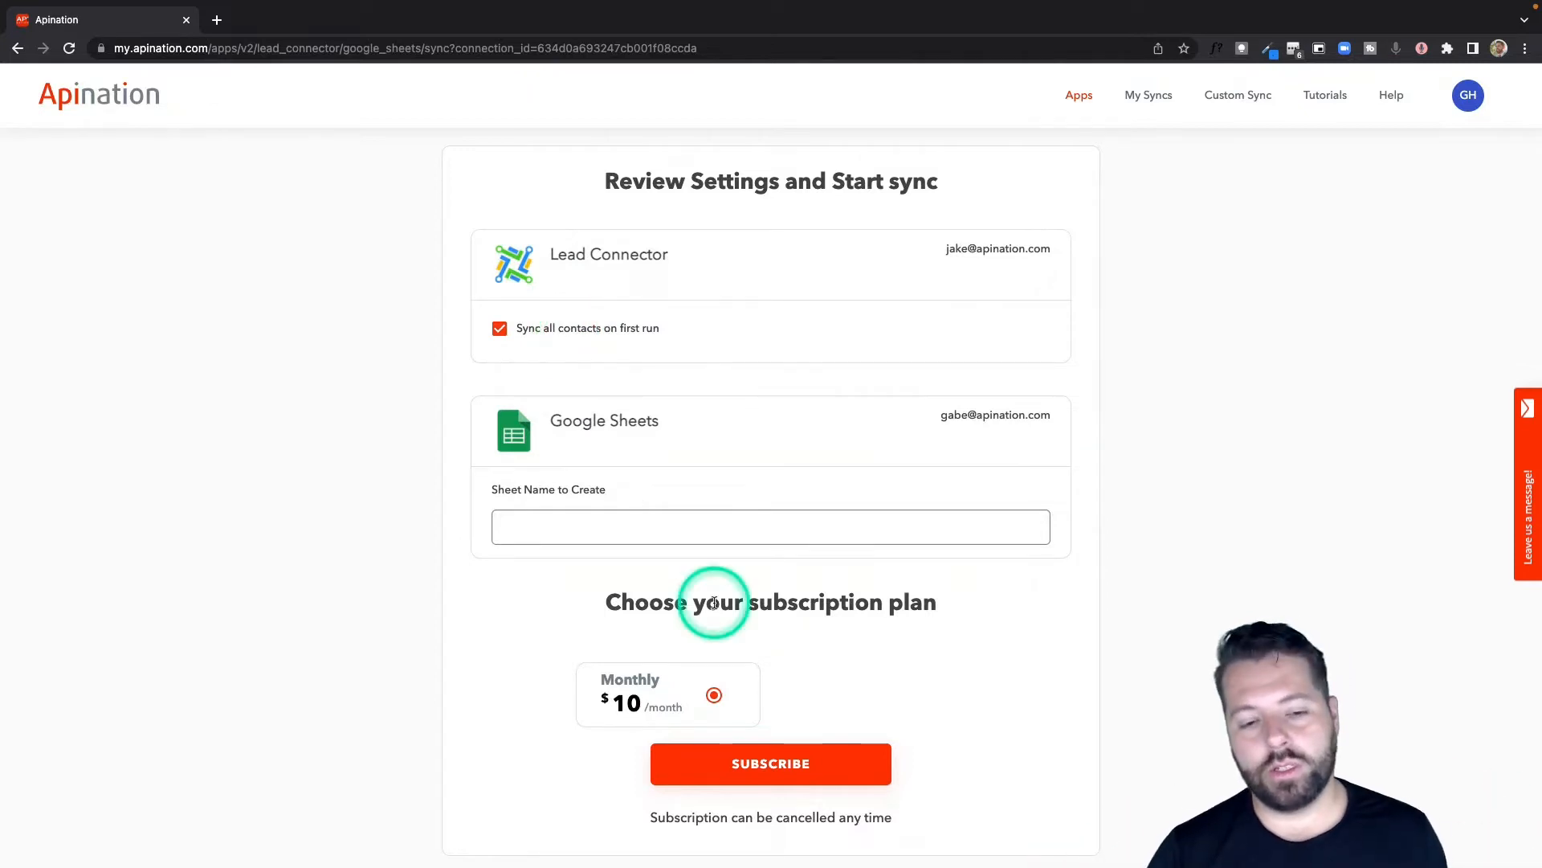
{"action": "left_click", "coordinate": [709, 534]}
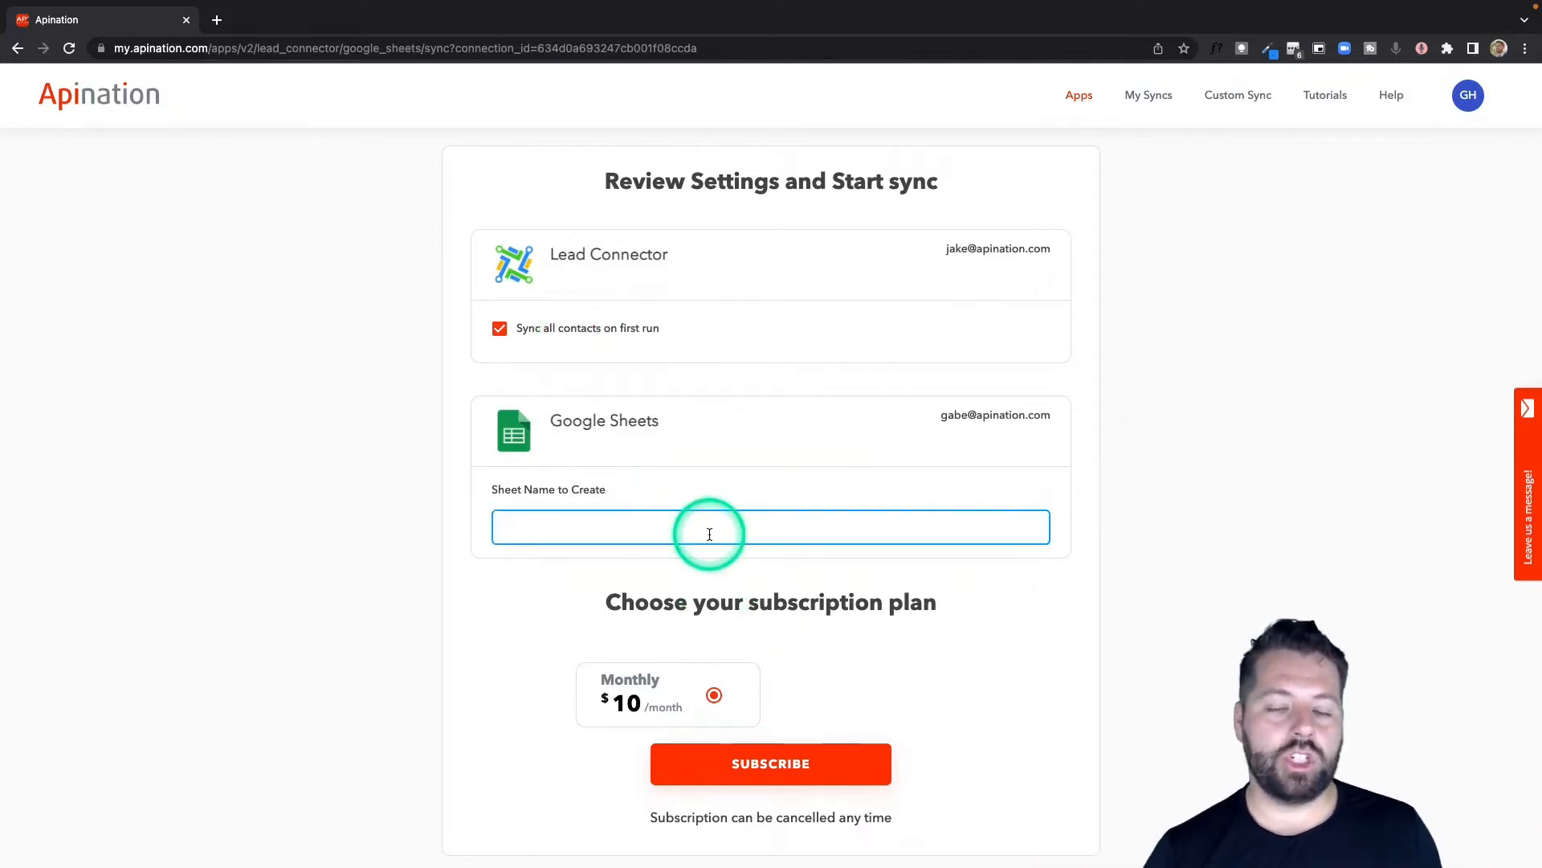
{"action": "type", "text": "LEadConnector LEads"}
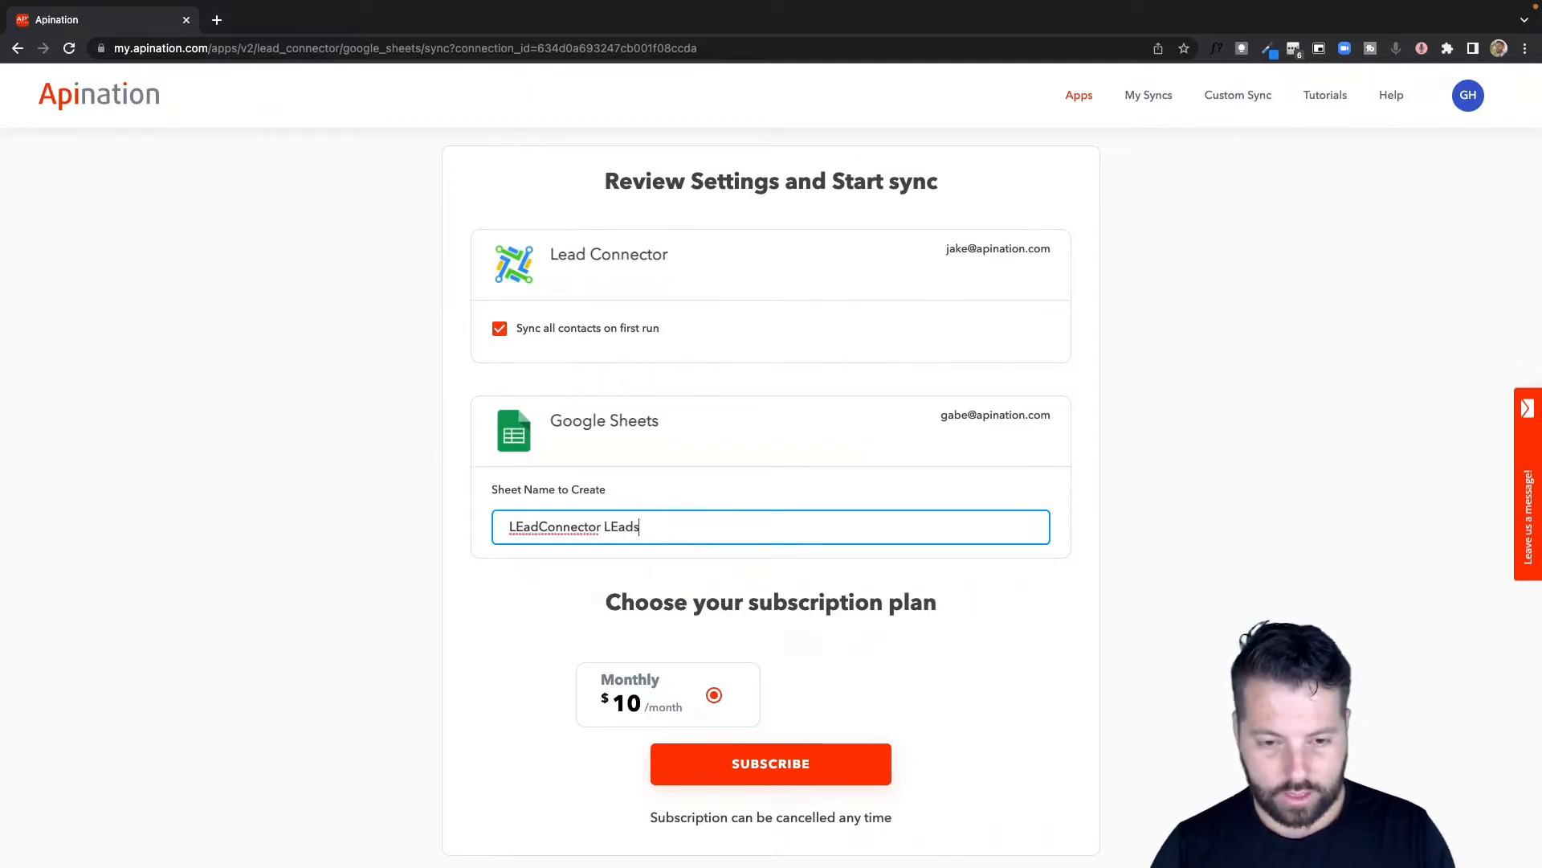
{"action": "left_click", "coordinate": [683, 531]}
{"action": "left_click", "coordinate": [524, 527]}
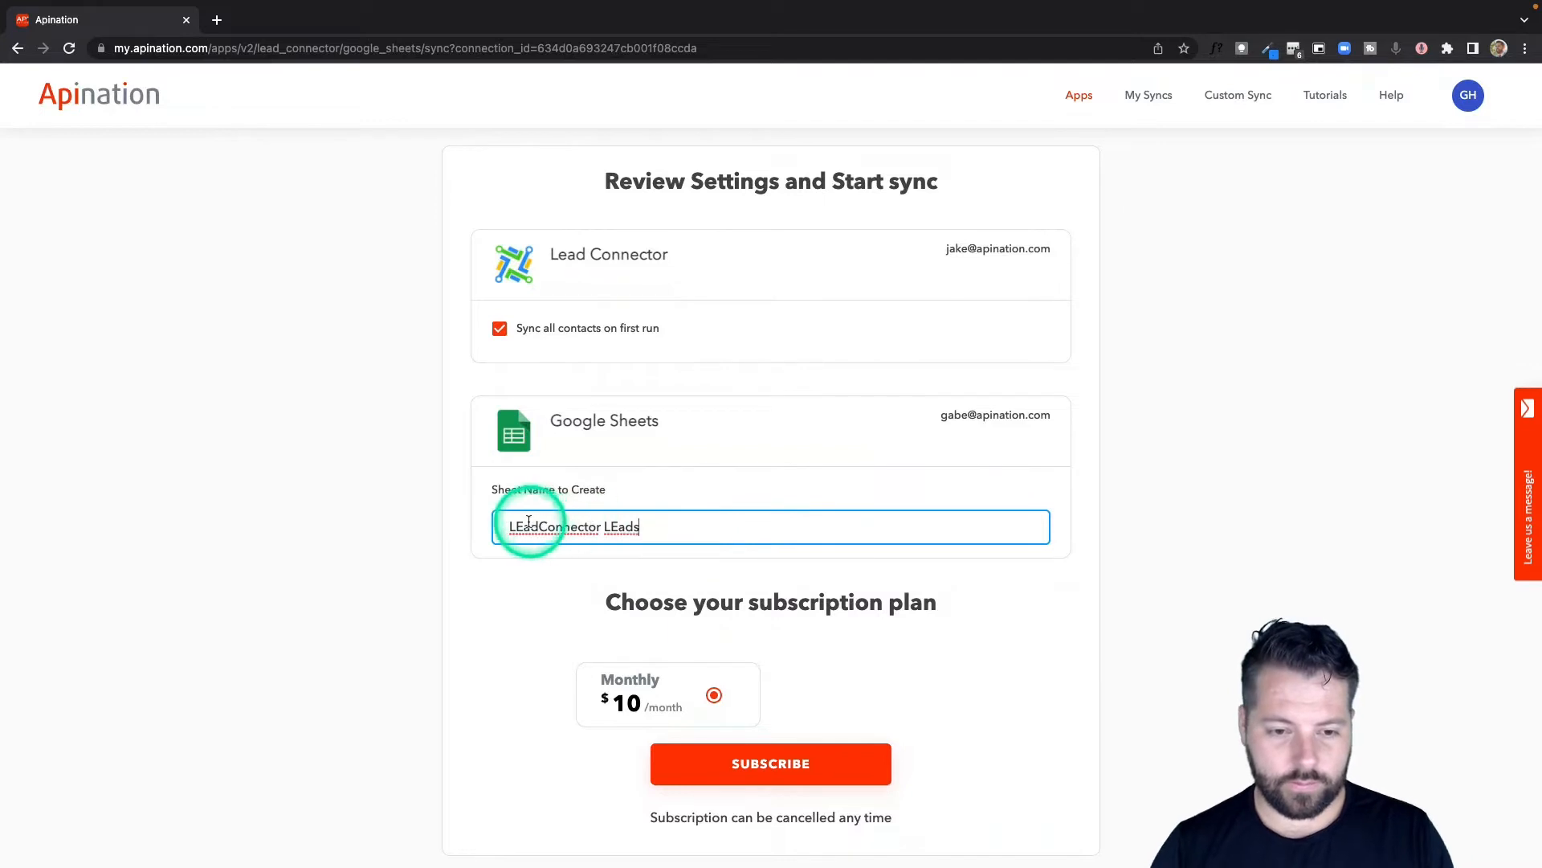
{"action": "key", "text": "BackSpace"}
{"action": "type", "text": "e"}
{"action": "left_click", "coordinate": [617, 527]}
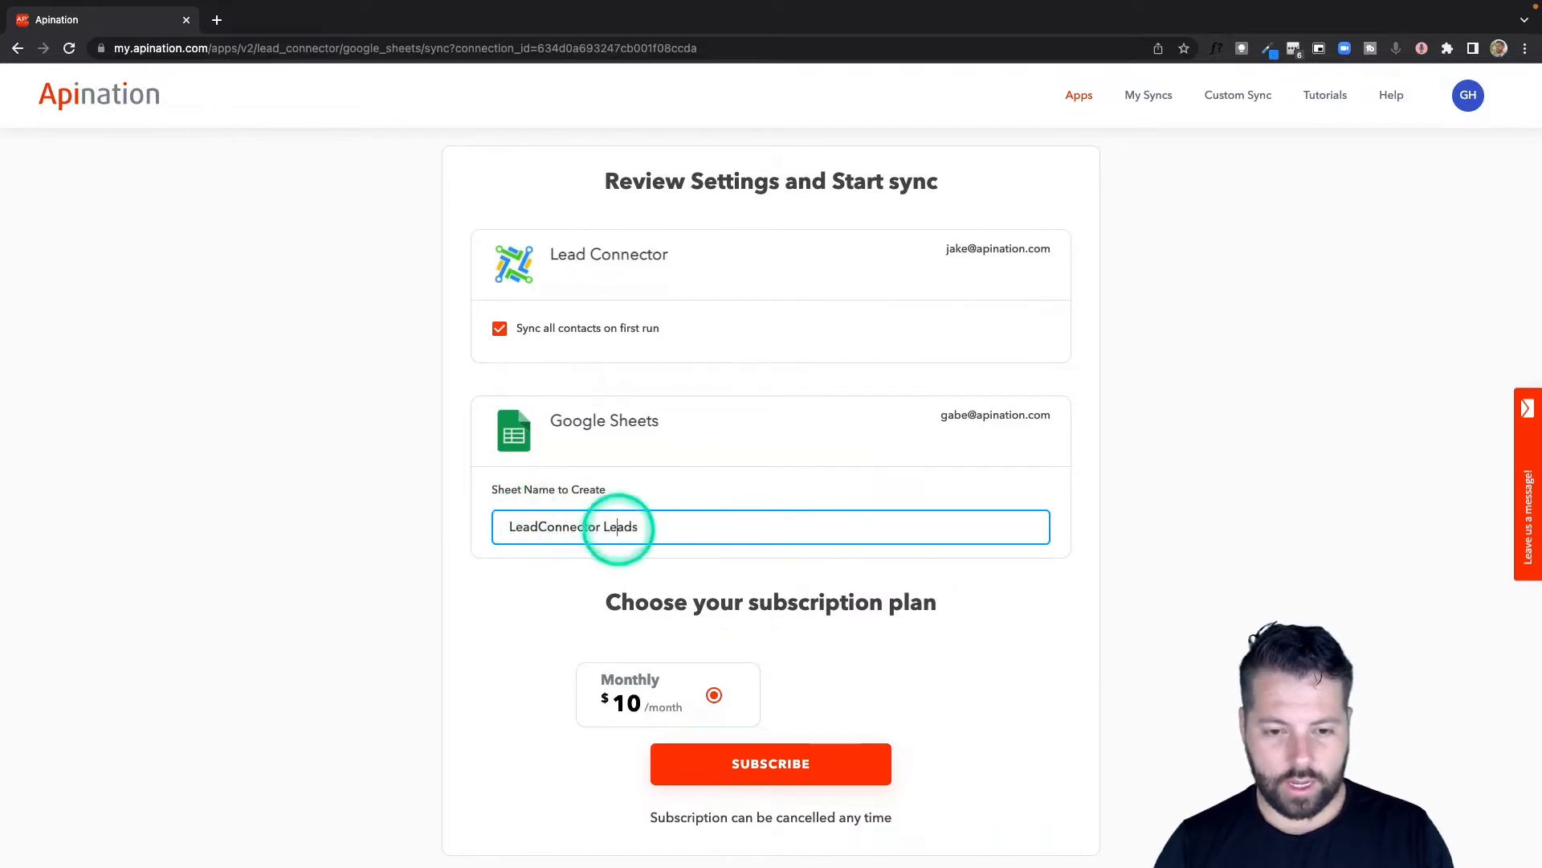
{"action": "key", "text": "BackSpace"}
{"action": "type", "text": "e"}
{"action": "left_click", "coordinate": [781, 749]}
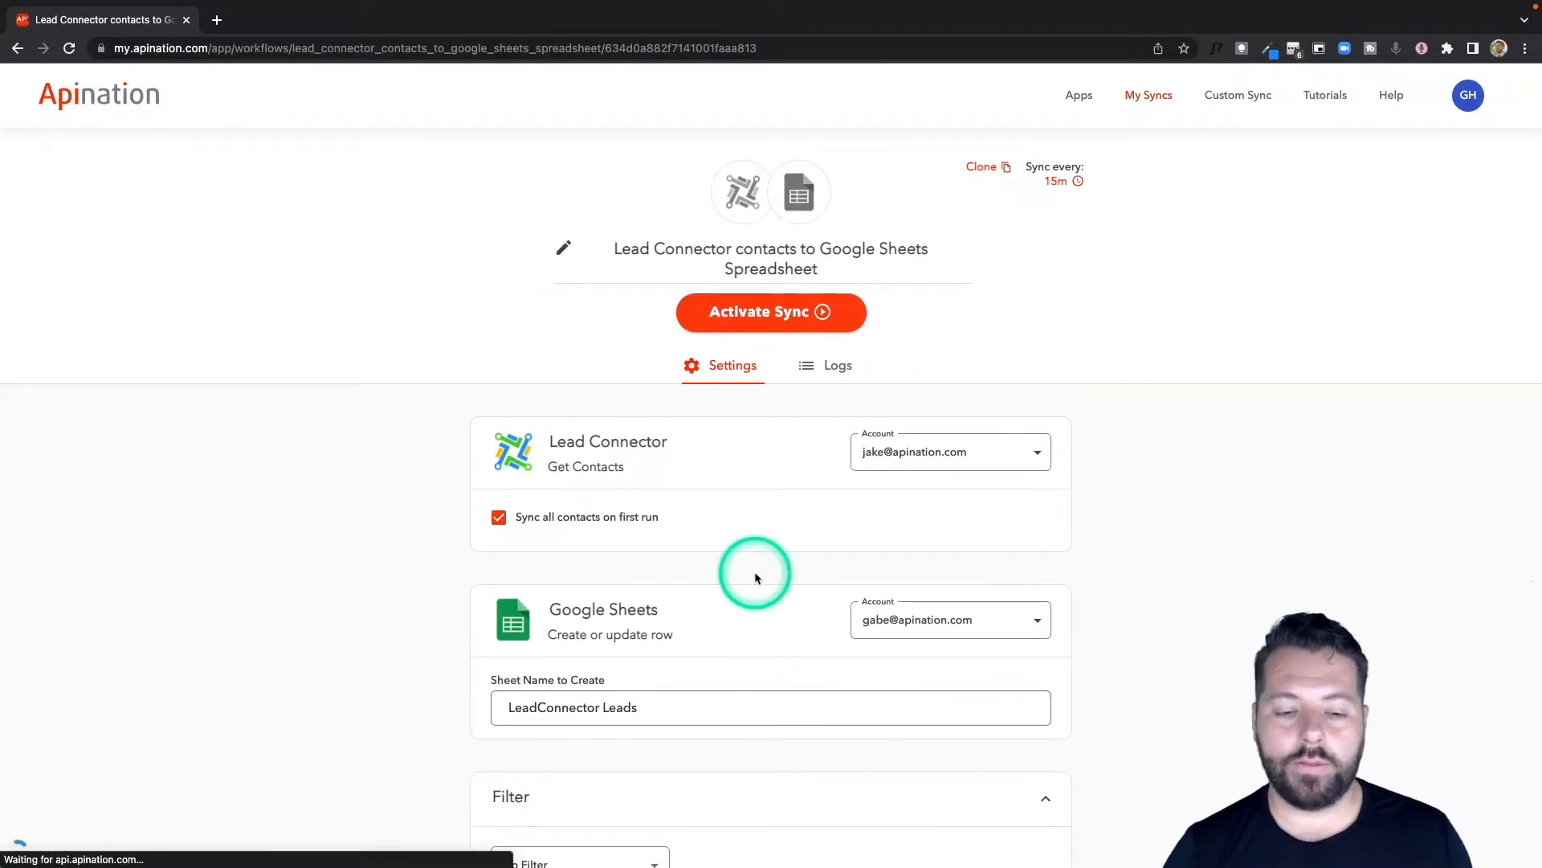
Step: Try a filter where Tags contains GiftBasket and reset it to No Filter
{"action": "scroll", "coordinate": [755, 573], "scroll_direction": "down", "scroll_amount": 1}
{"action": "scroll", "coordinate": [756, 574], "scroll_direction": "down", "scroll_amount": 1}
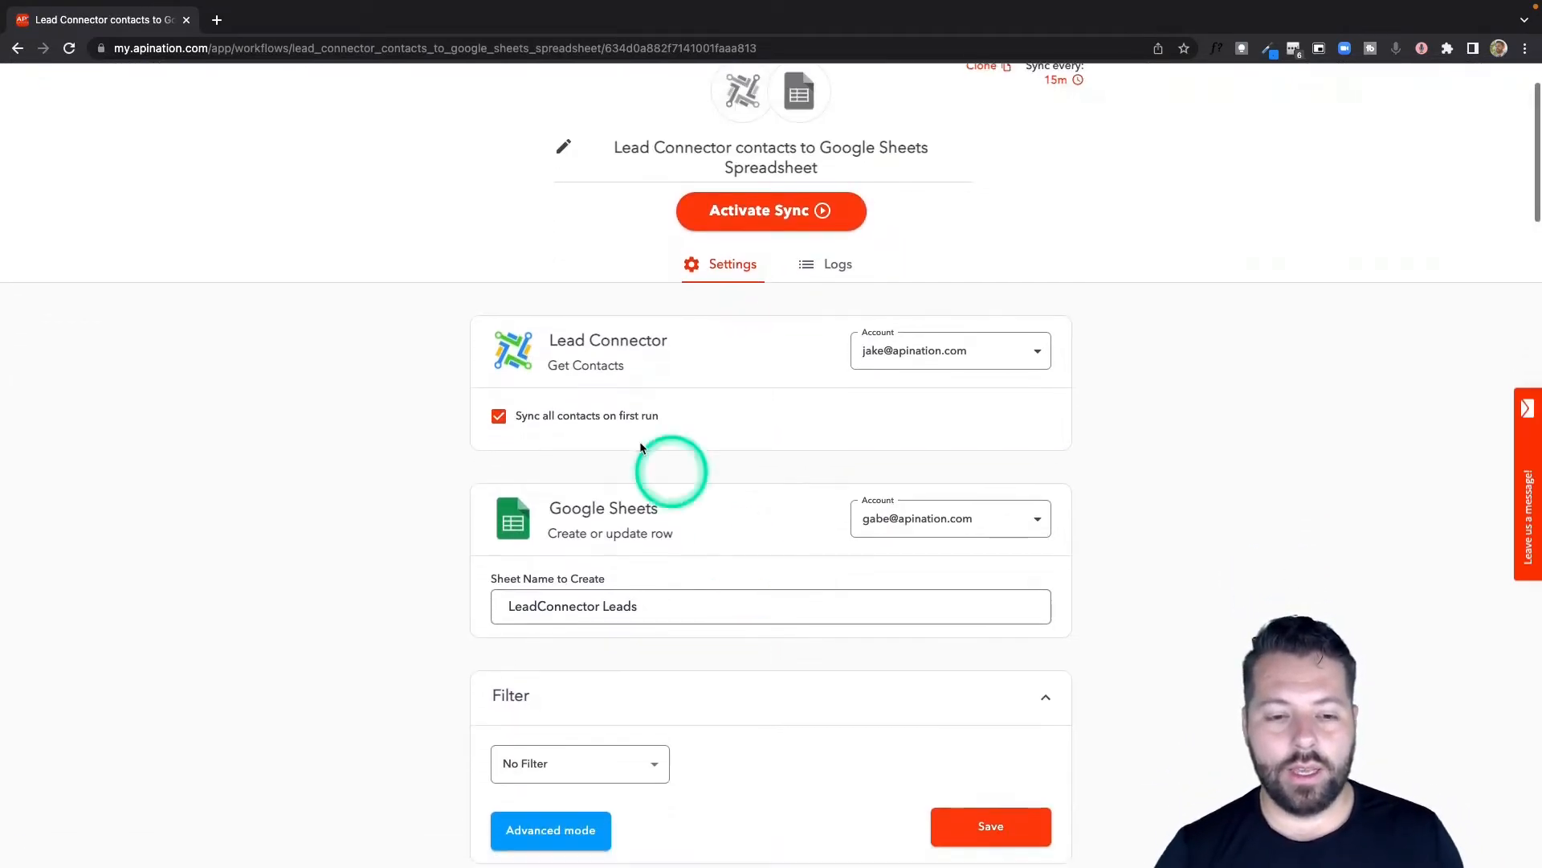
{"action": "scroll", "coordinate": [578, 510], "scroll_direction": "down", "scroll_amount": 3}
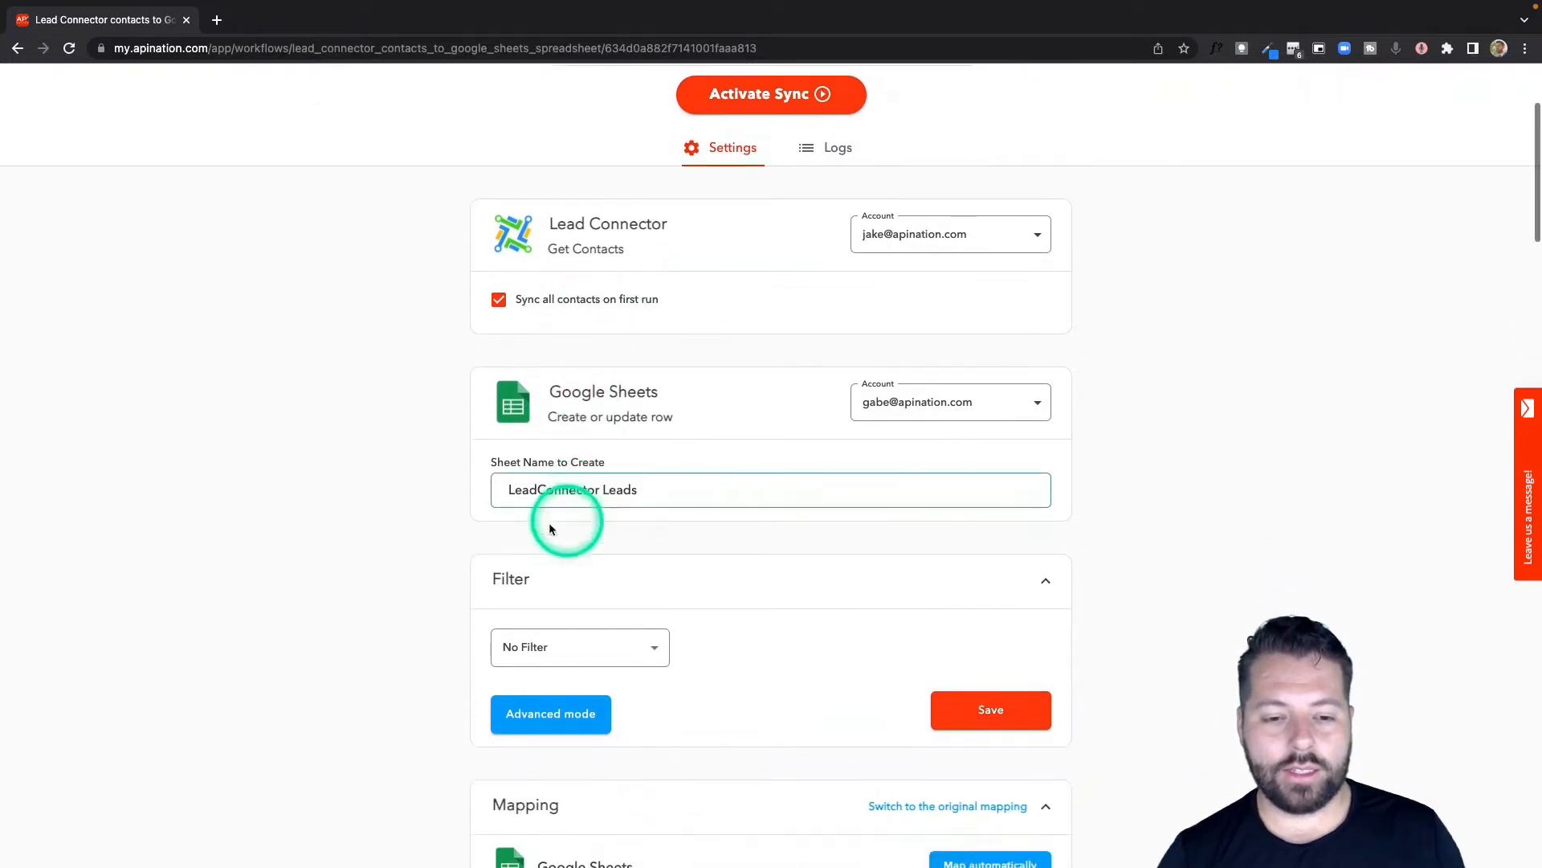
{"action": "left_click", "coordinate": [645, 455]}
{"action": "scroll", "coordinate": [645, 454], "scroll_direction": "down", "scroll_amount": 1}
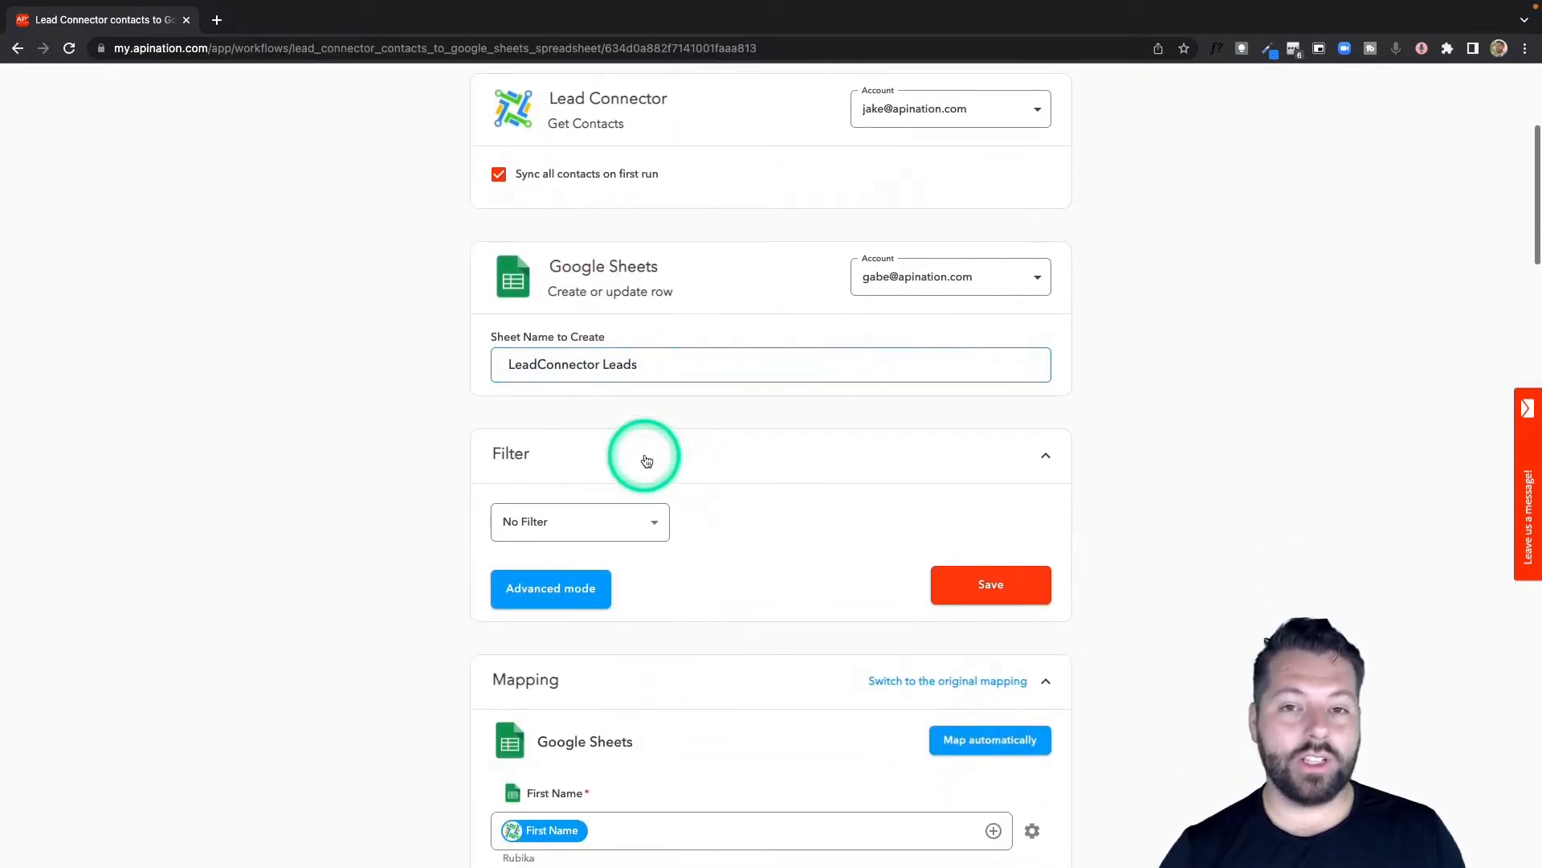
{"action": "left_click", "coordinate": [700, 500]}
{"action": "scroll", "coordinate": [701, 499], "scroll_direction": "down", "scroll_amount": 1}
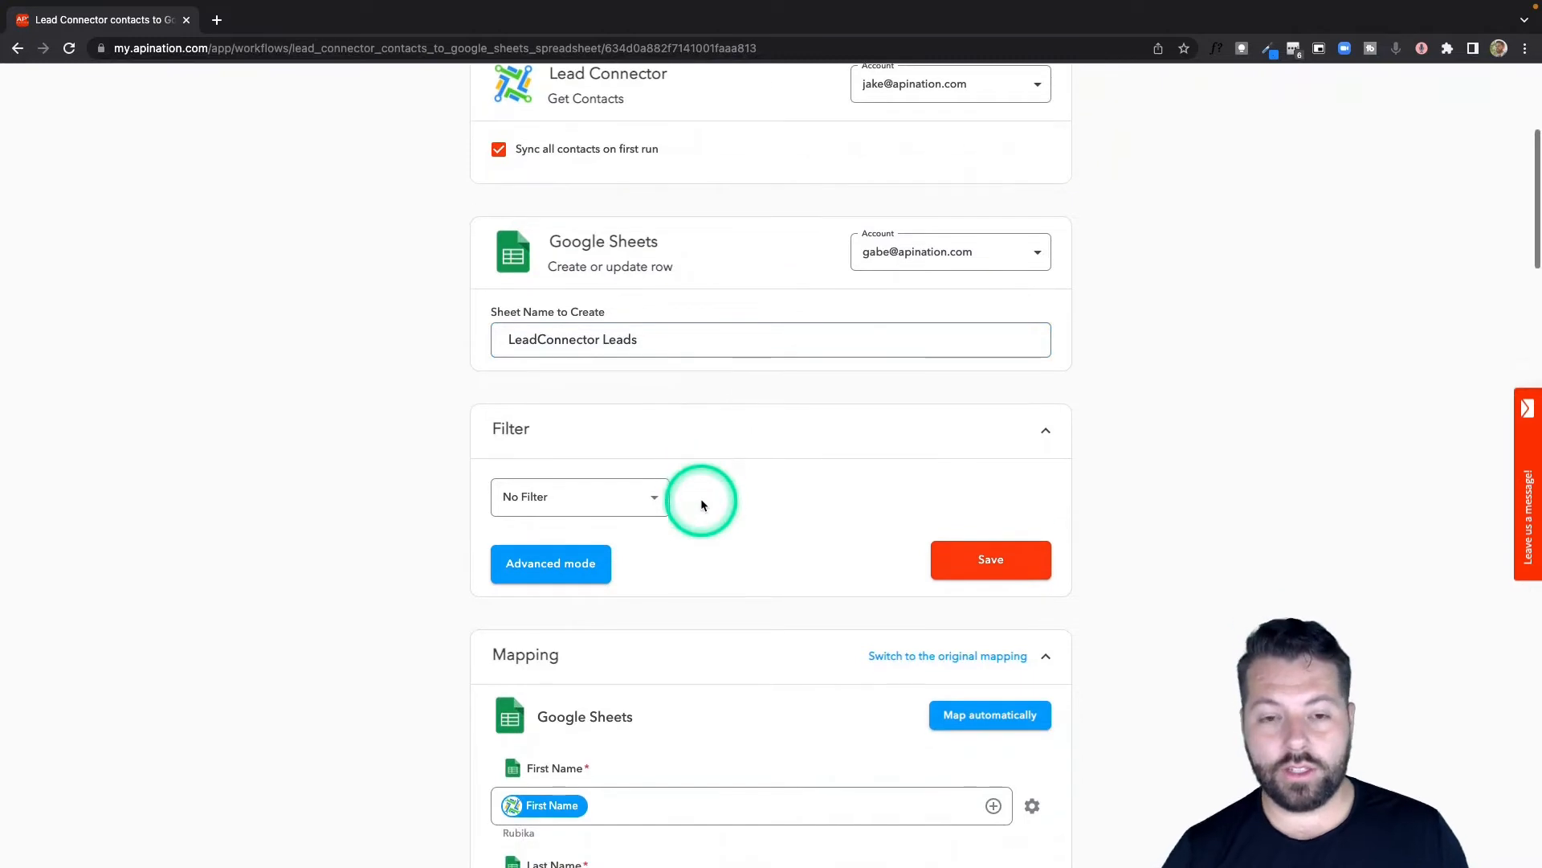
{"action": "left_click", "coordinate": [654, 500]}
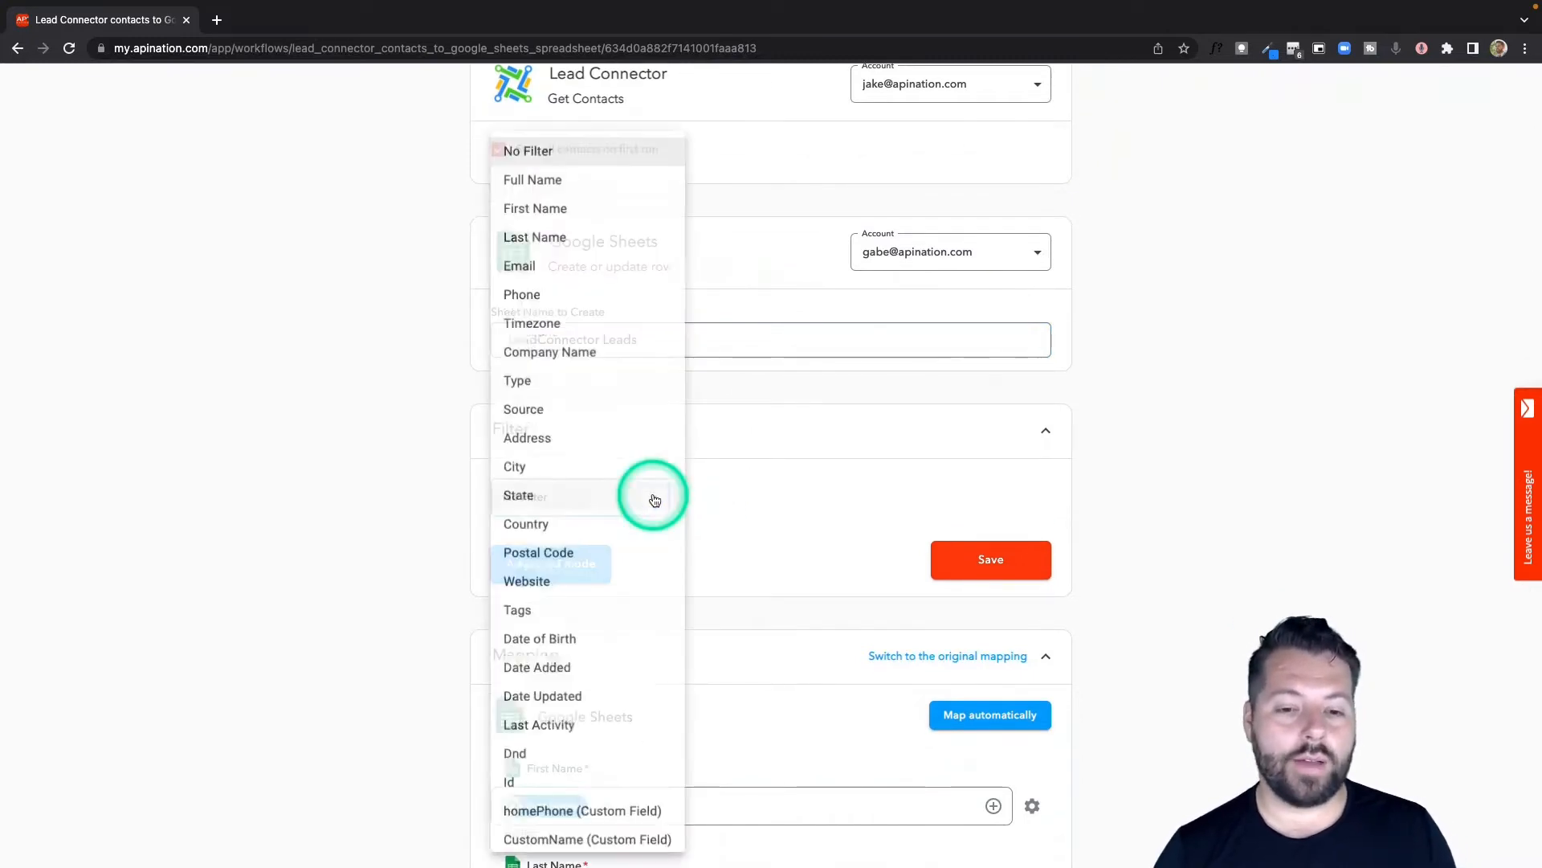
{"action": "left_click", "coordinate": [585, 614]}
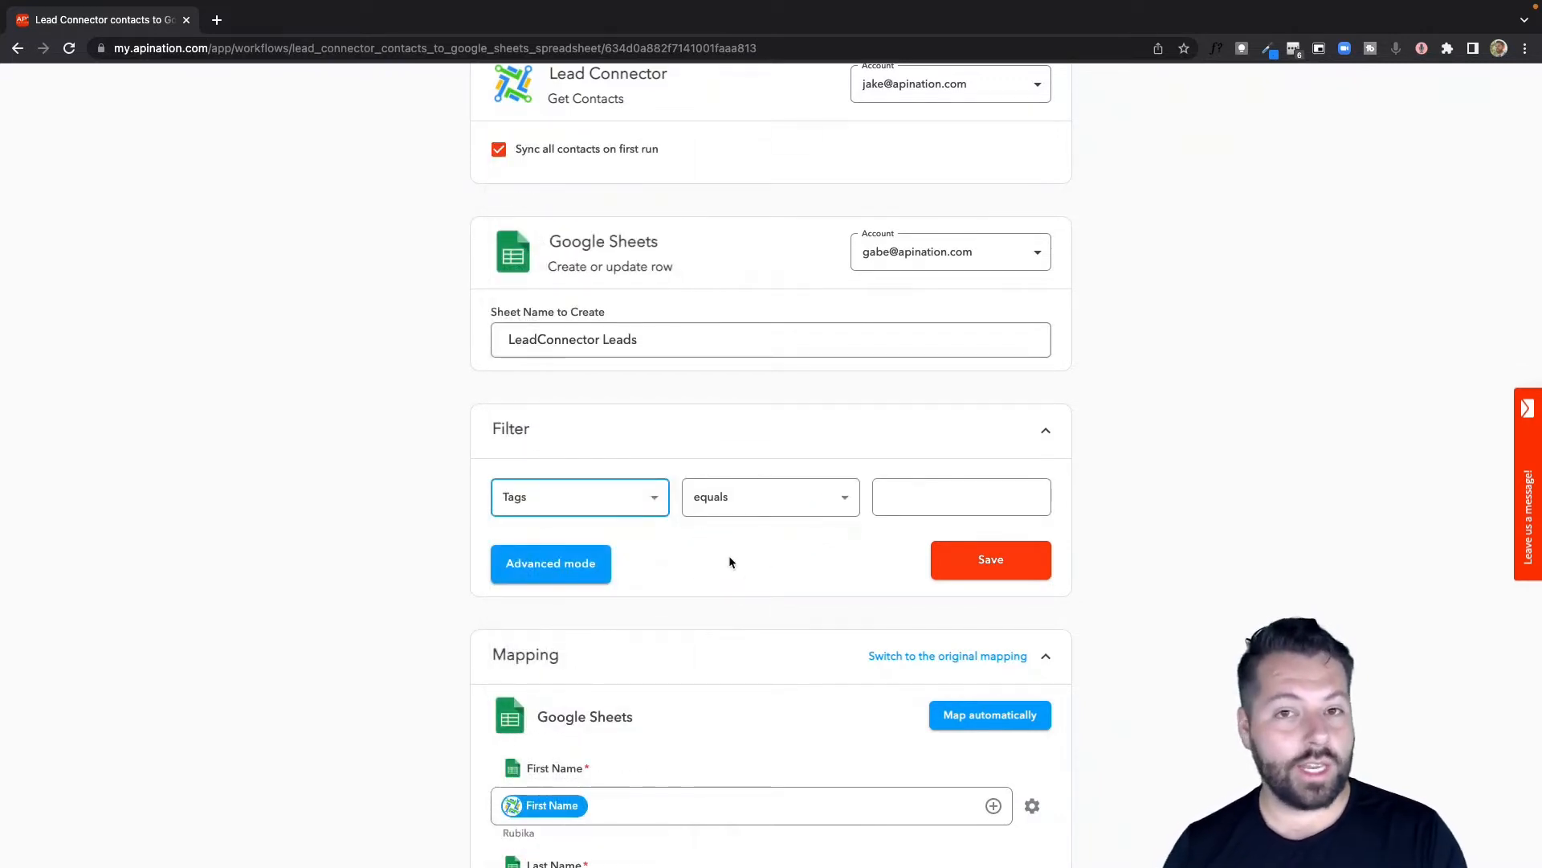
{"action": "left_click", "coordinate": [837, 499]}
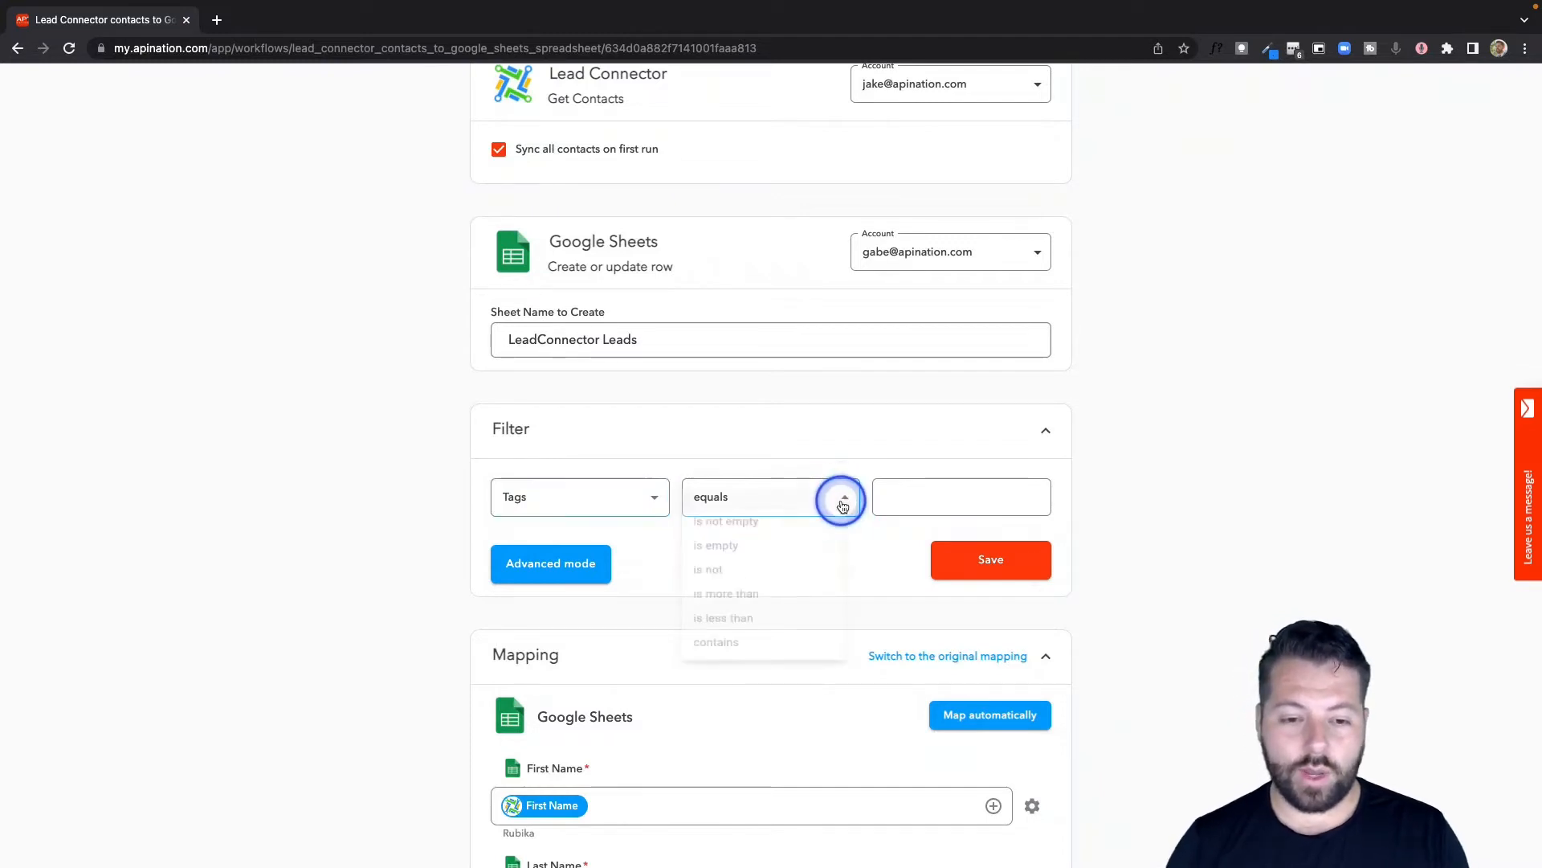
{"action": "left_click", "coordinate": [719, 670]}
{"action": "left_click", "coordinate": [916, 498]}
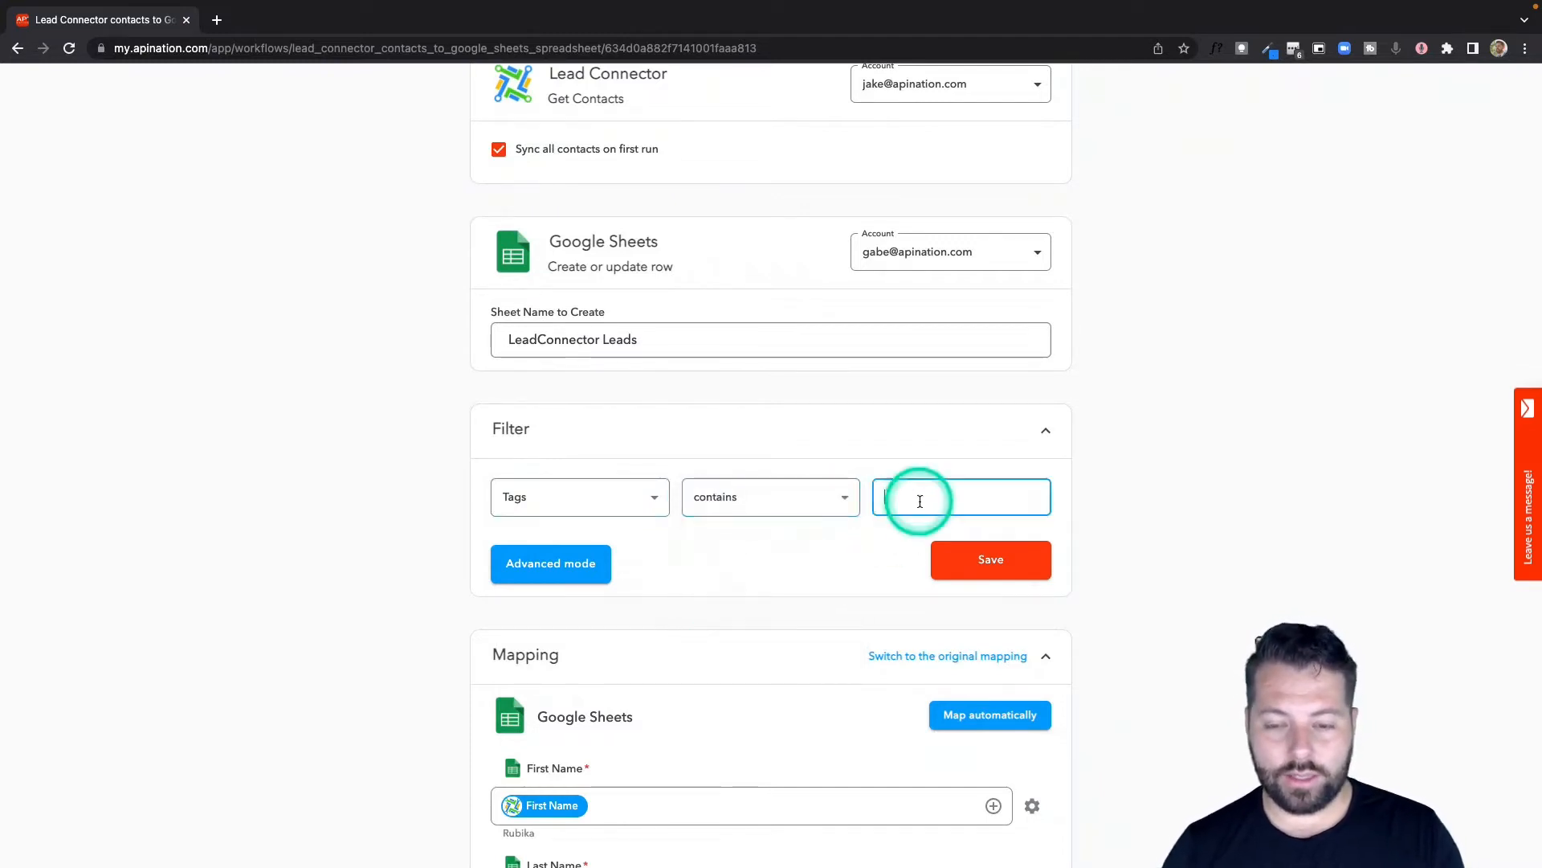
{"action": "type", "text": "GiftBasket"}
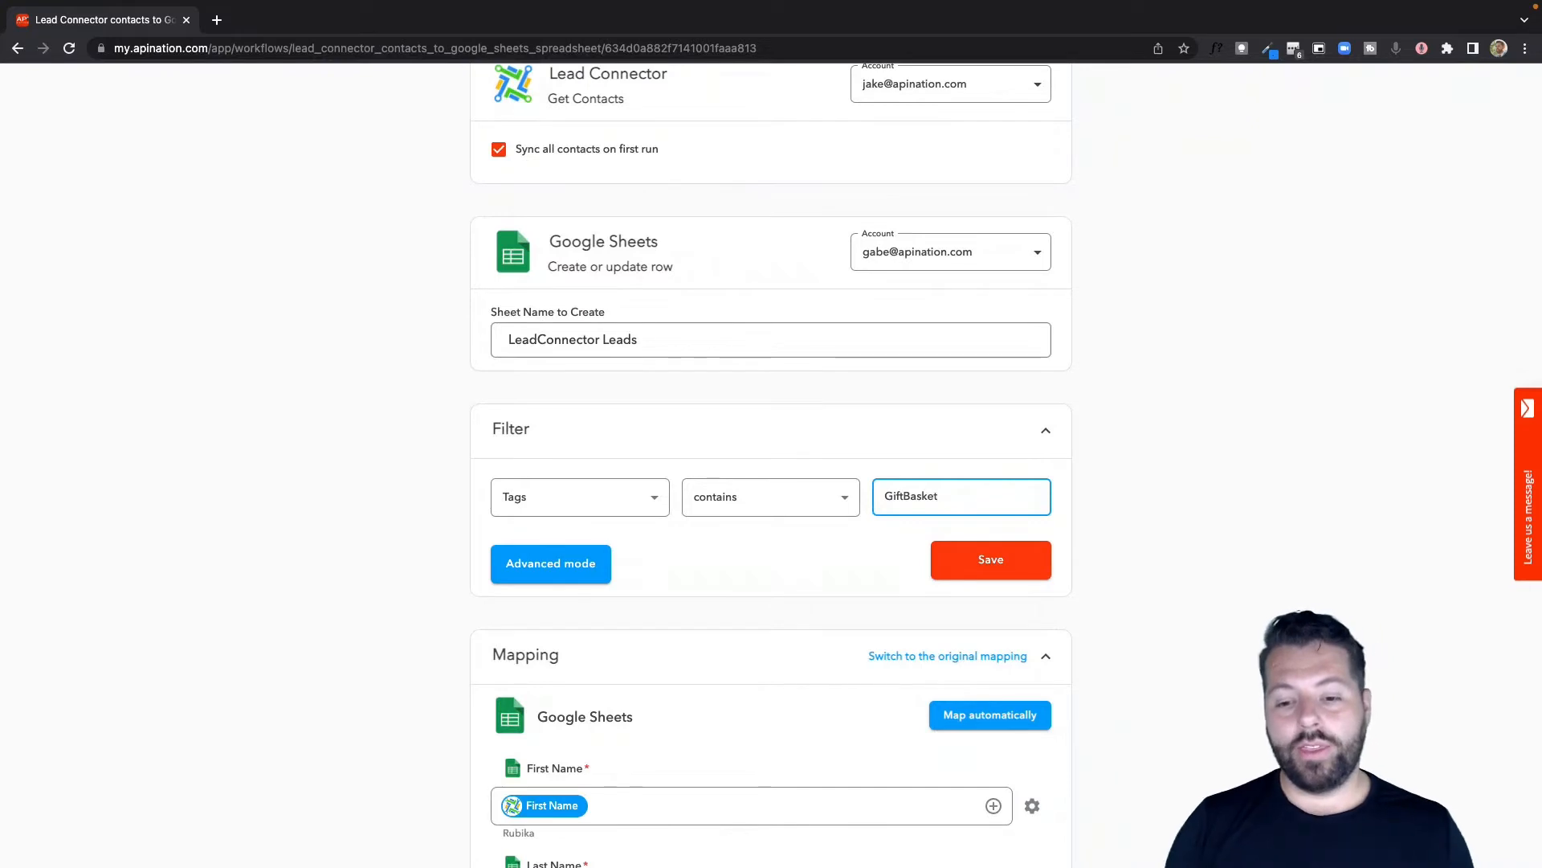
{"action": "left_click", "coordinate": [654, 499]}
{"action": "left_click", "coordinate": [566, 96]}
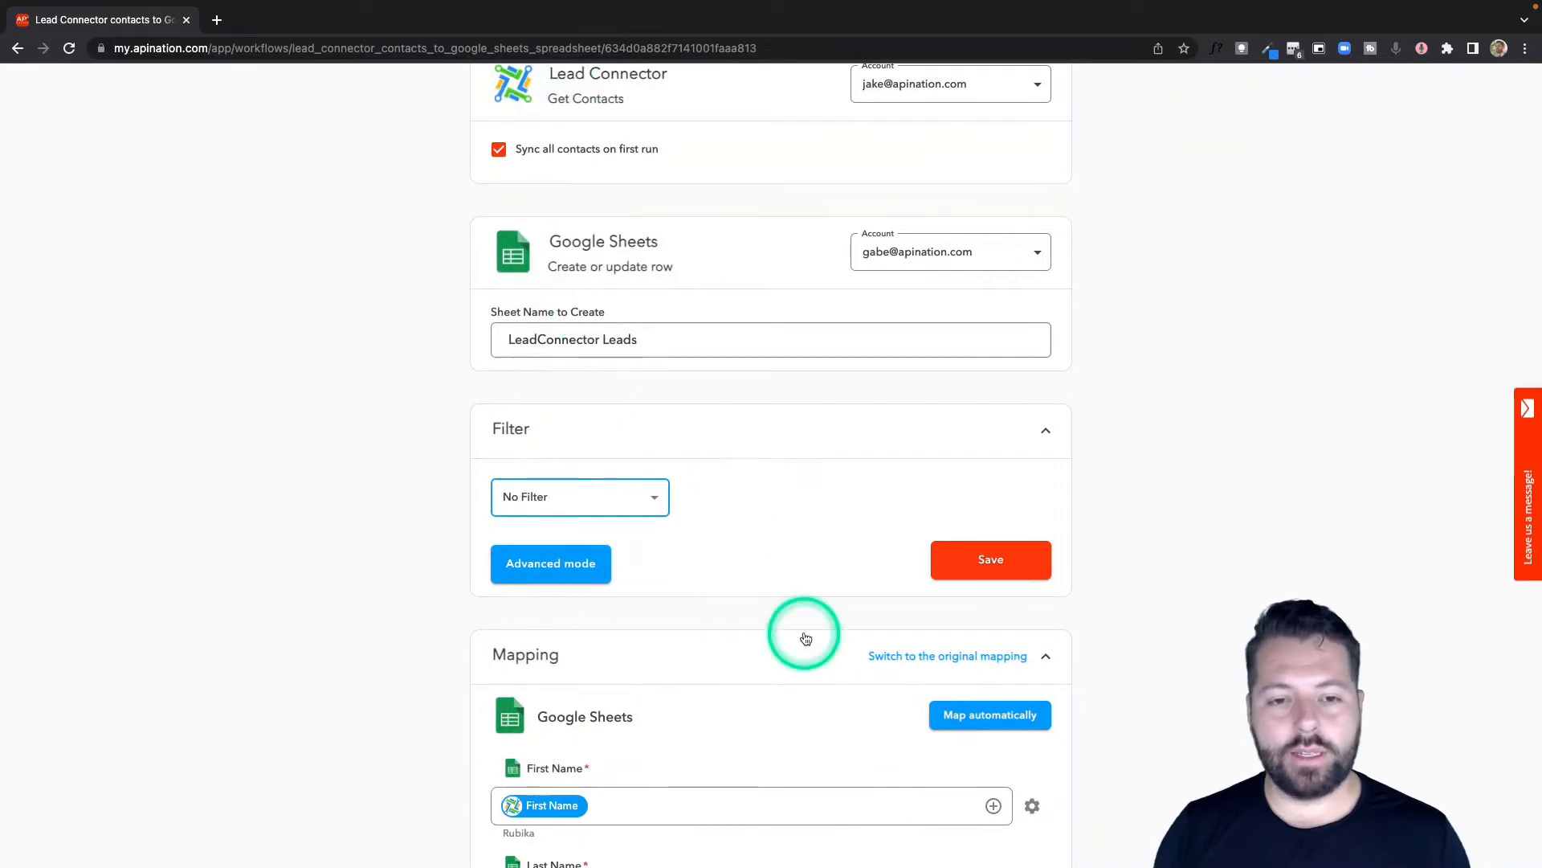
Step: Review the Google Sheets field mapping from First Name through the custom fields
{"action": "scroll", "coordinate": [805, 639], "scroll_direction": "down", "scroll_amount": 1}
{"action": "scroll", "coordinate": [806, 639], "scroll_direction": "down", "scroll_amount": 2}
{"action": "scroll", "coordinate": [761, 468], "scroll_direction": "down", "scroll_amount": 4}
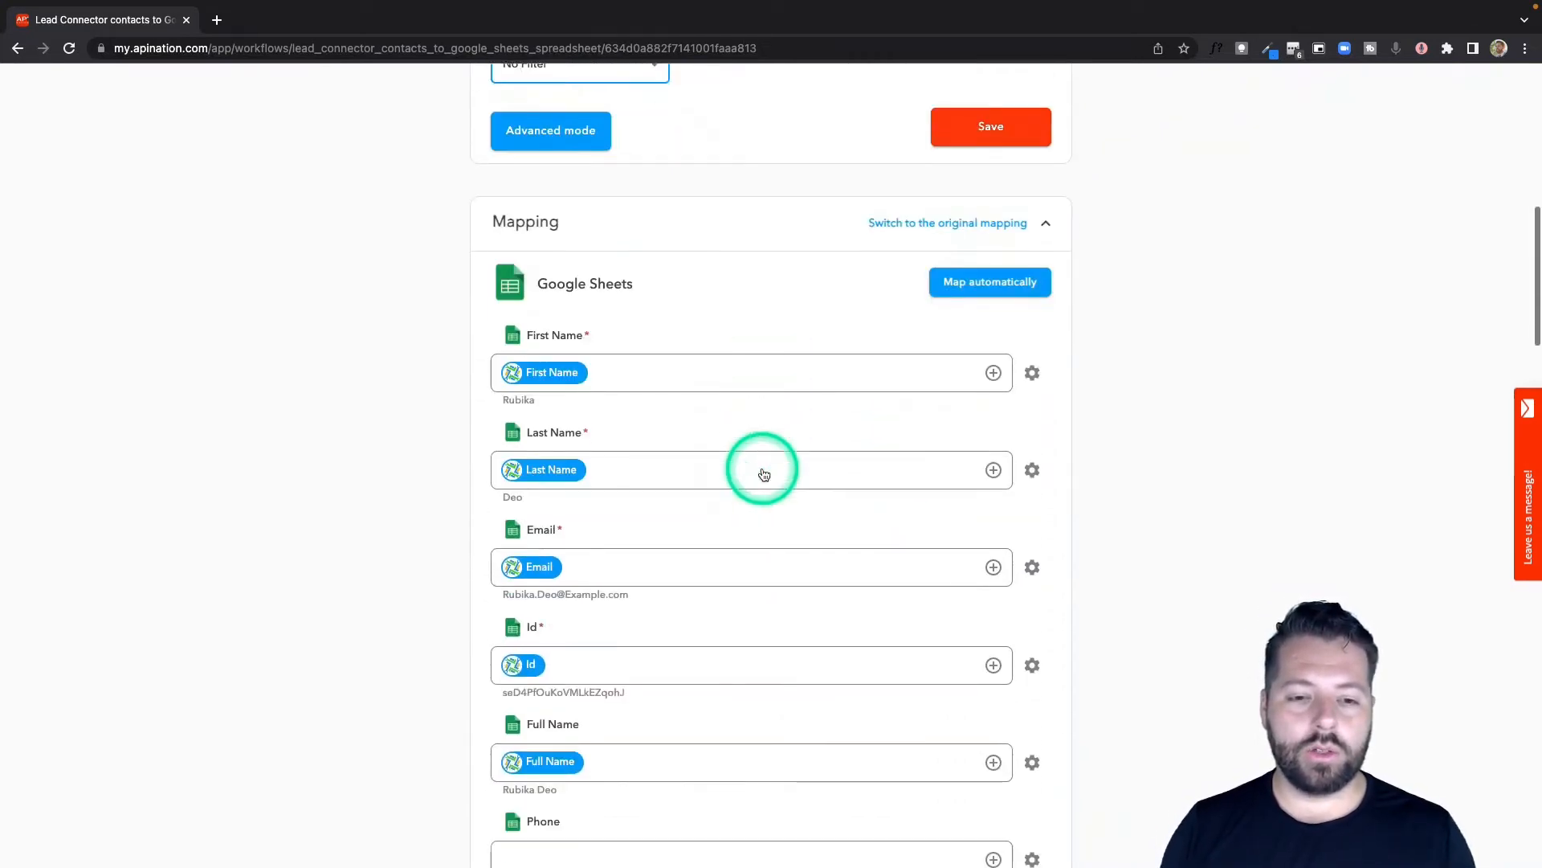
{"action": "scroll", "coordinate": [384, 482], "scroll_direction": "down", "scroll_amount": 3}
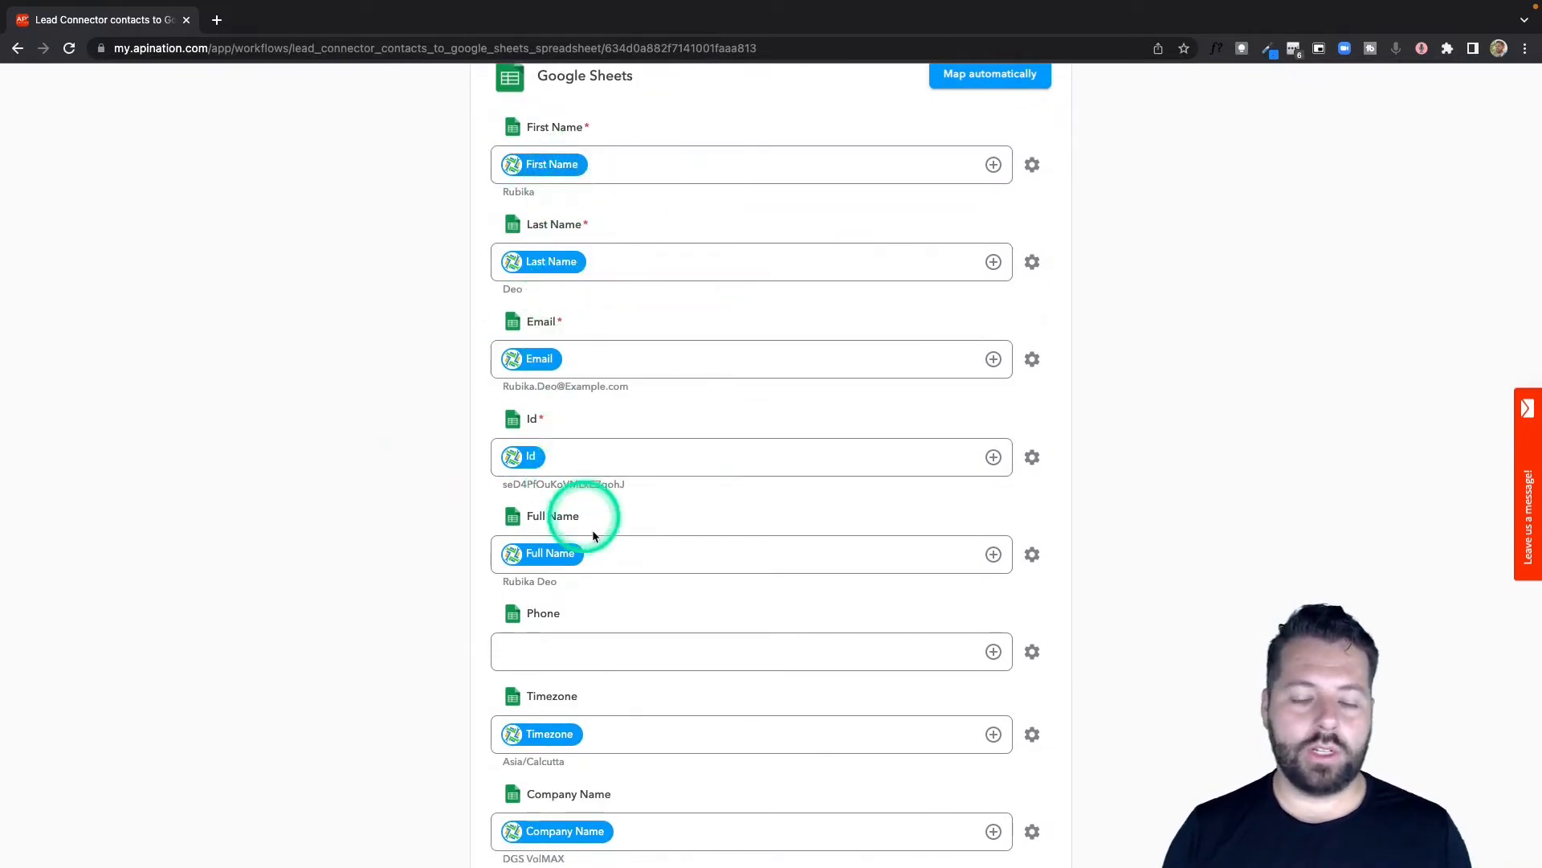
{"action": "scroll", "coordinate": [573, 579], "scroll_direction": "down", "scroll_amount": 3}
{"action": "scroll", "coordinate": [573, 578], "scroll_direction": "down", "scroll_amount": 14}
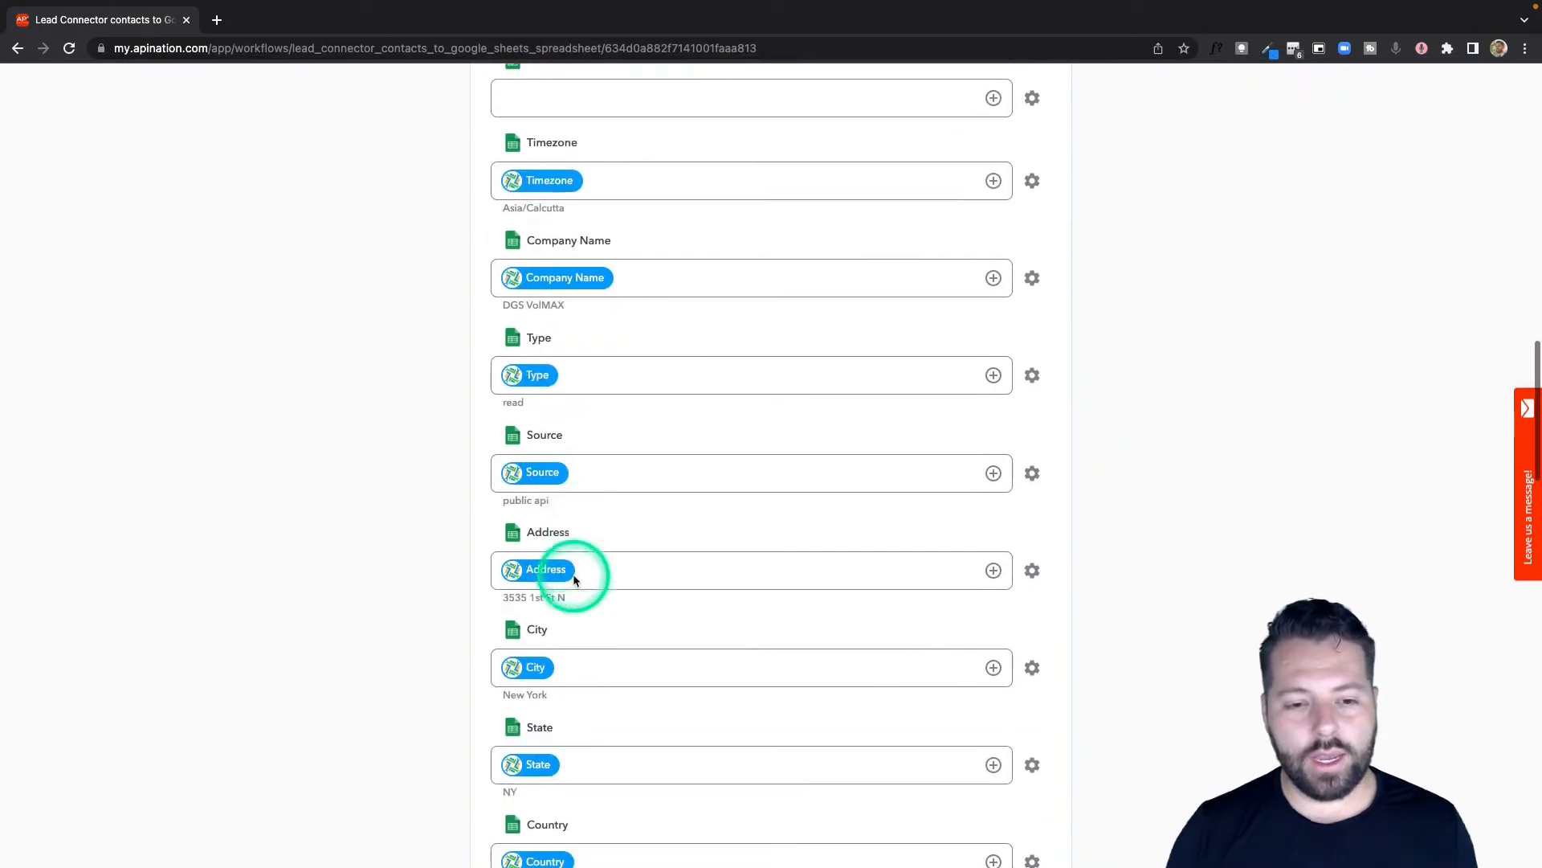
{"action": "scroll", "coordinate": [573, 577], "scroll_direction": "down", "scroll_amount": 6}
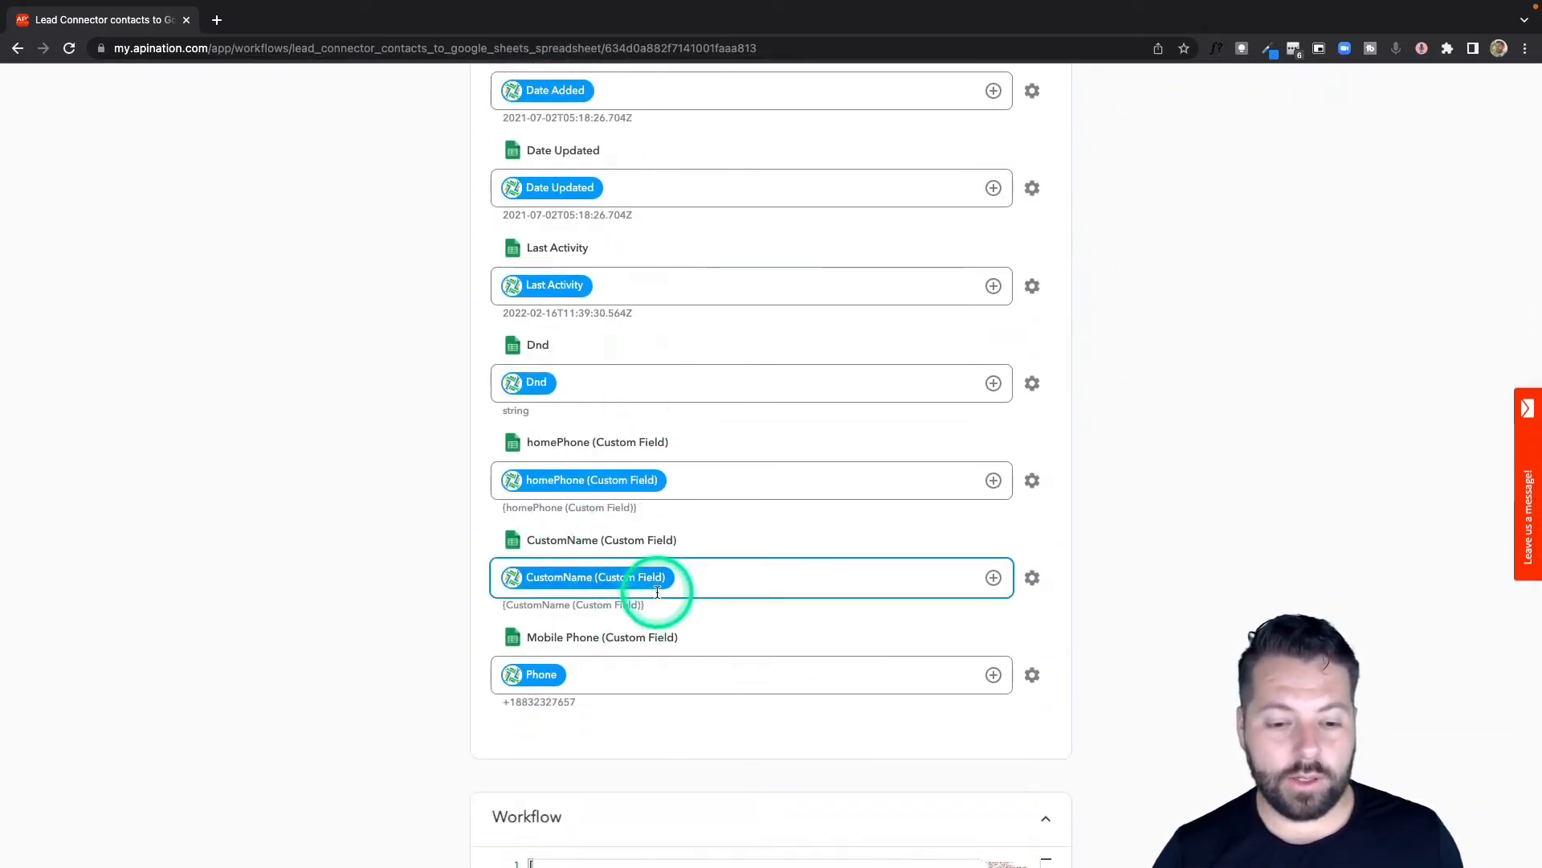
Step: Activate the configured sync of Lead Connector contacts to the Google Sheets spreadsheet and confirm it
{"action": "scroll", "coordinate": [655, 587], "scroll_direction": "up", "scroll_amount": 20}
{"action": "scroll", "coordinate": [884, 482], "scroll_direction": "up", "scroll_amount": 4}
{"action": "left_click", "coordinate": [764, 313]}
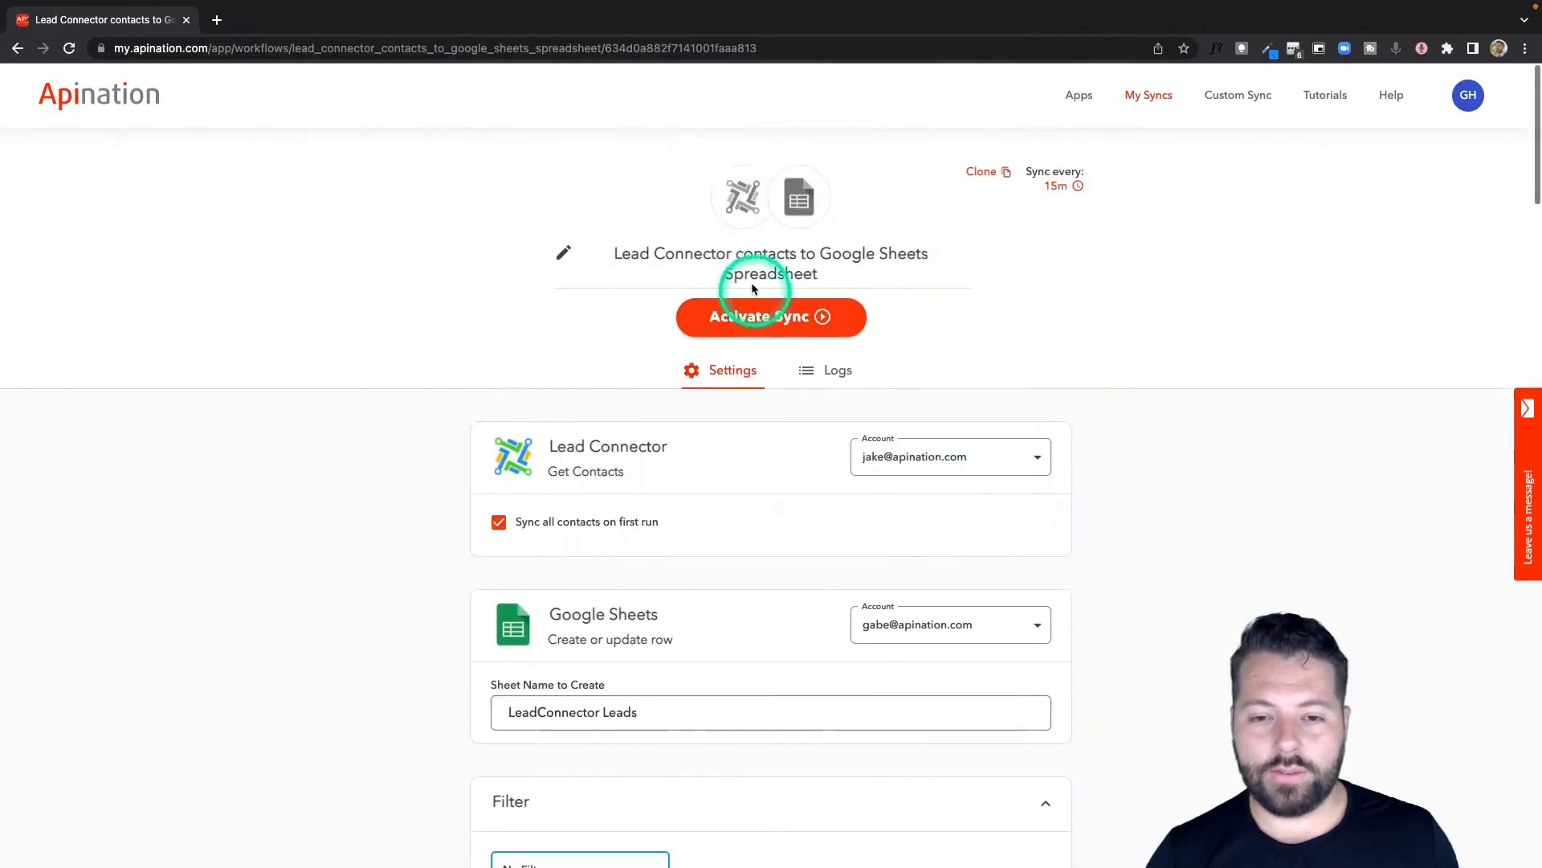
{"action": "left_click", "coordinate": [936, 624]}
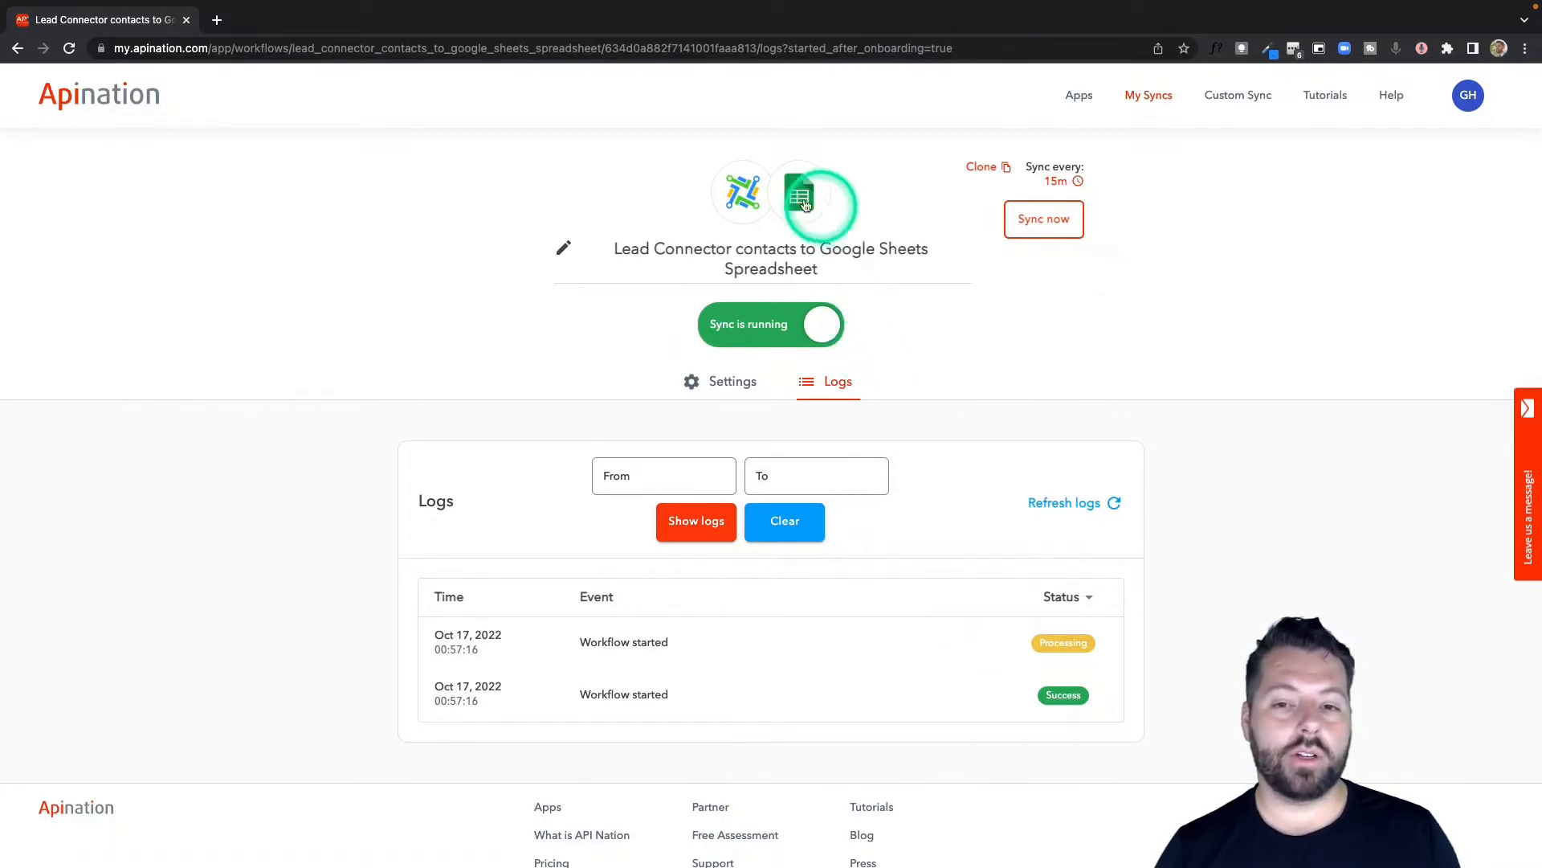
Step: Start setting up the reverse integration, Google Sheets Spreadsheet to Lead Connector contacts, from the Lead Connector app page
{"action": "left_click", "coordinate": [744, 203]}
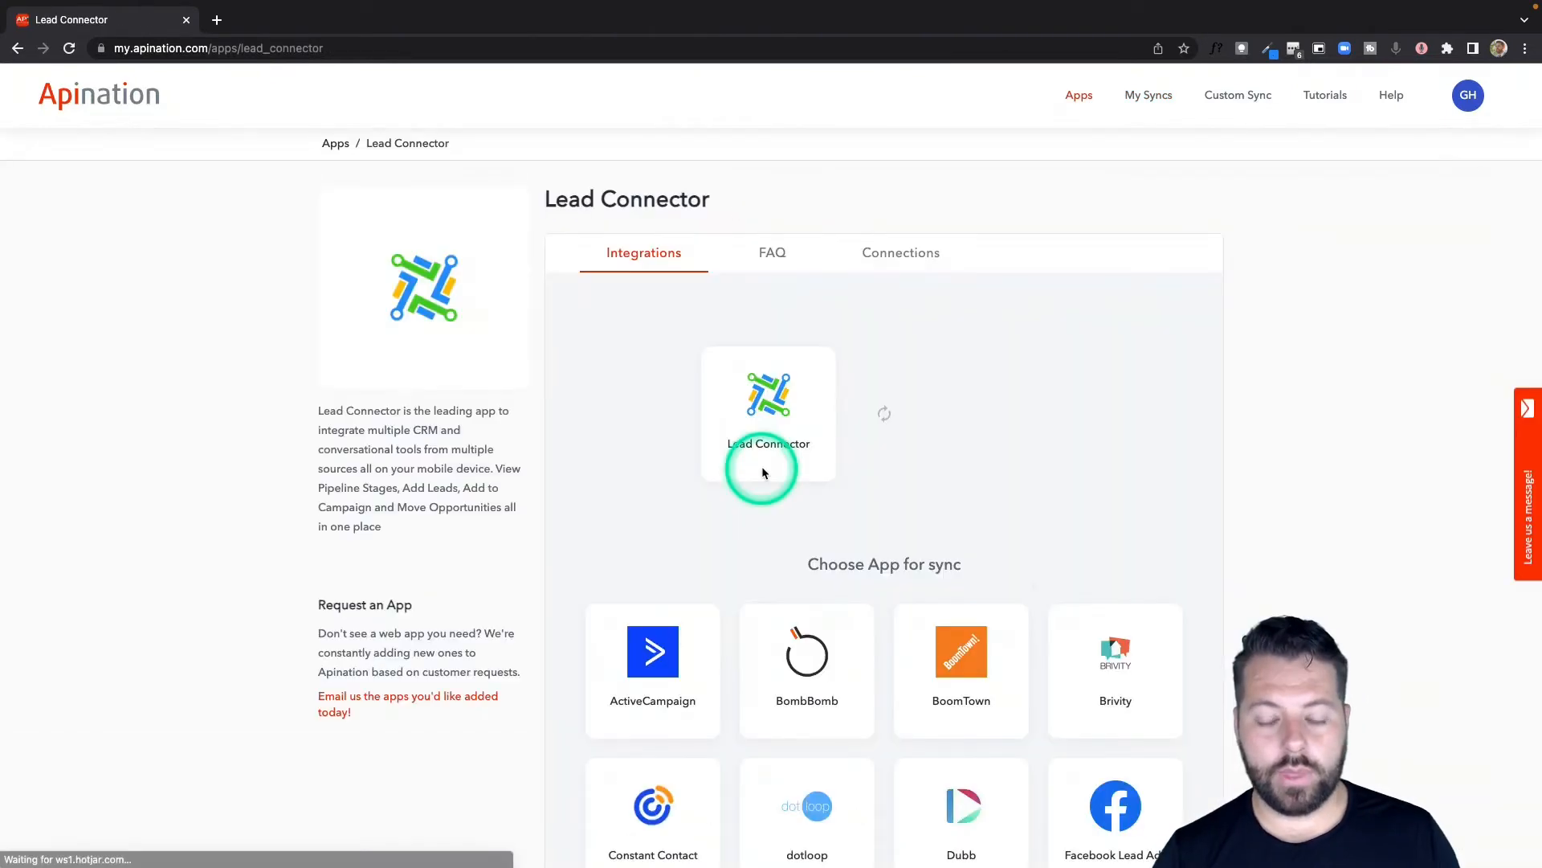
{"action": "scroll", "coordinate": [761, 470], "scroll_direction": "down", "scroll_amount": 4}
{"action": "scroll", "coordinate": [761, 472], "scroll_direction": "down", "scroll_amount": 2}
{"action": "left_click", "coordinate": [968, 518]}
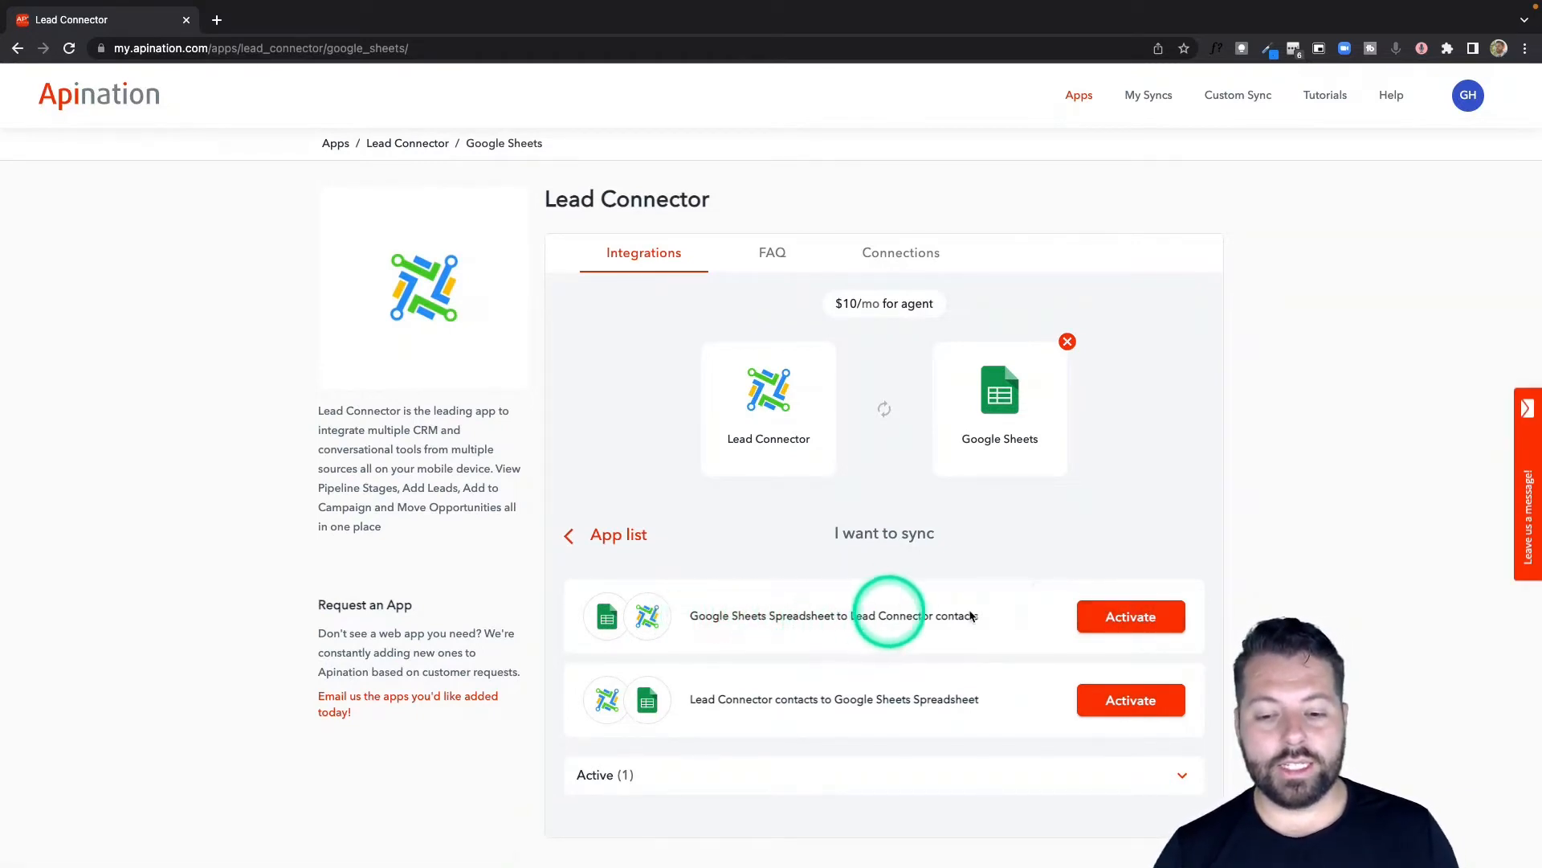
{"action": "left_click", "coordinate": [1122, 619]}
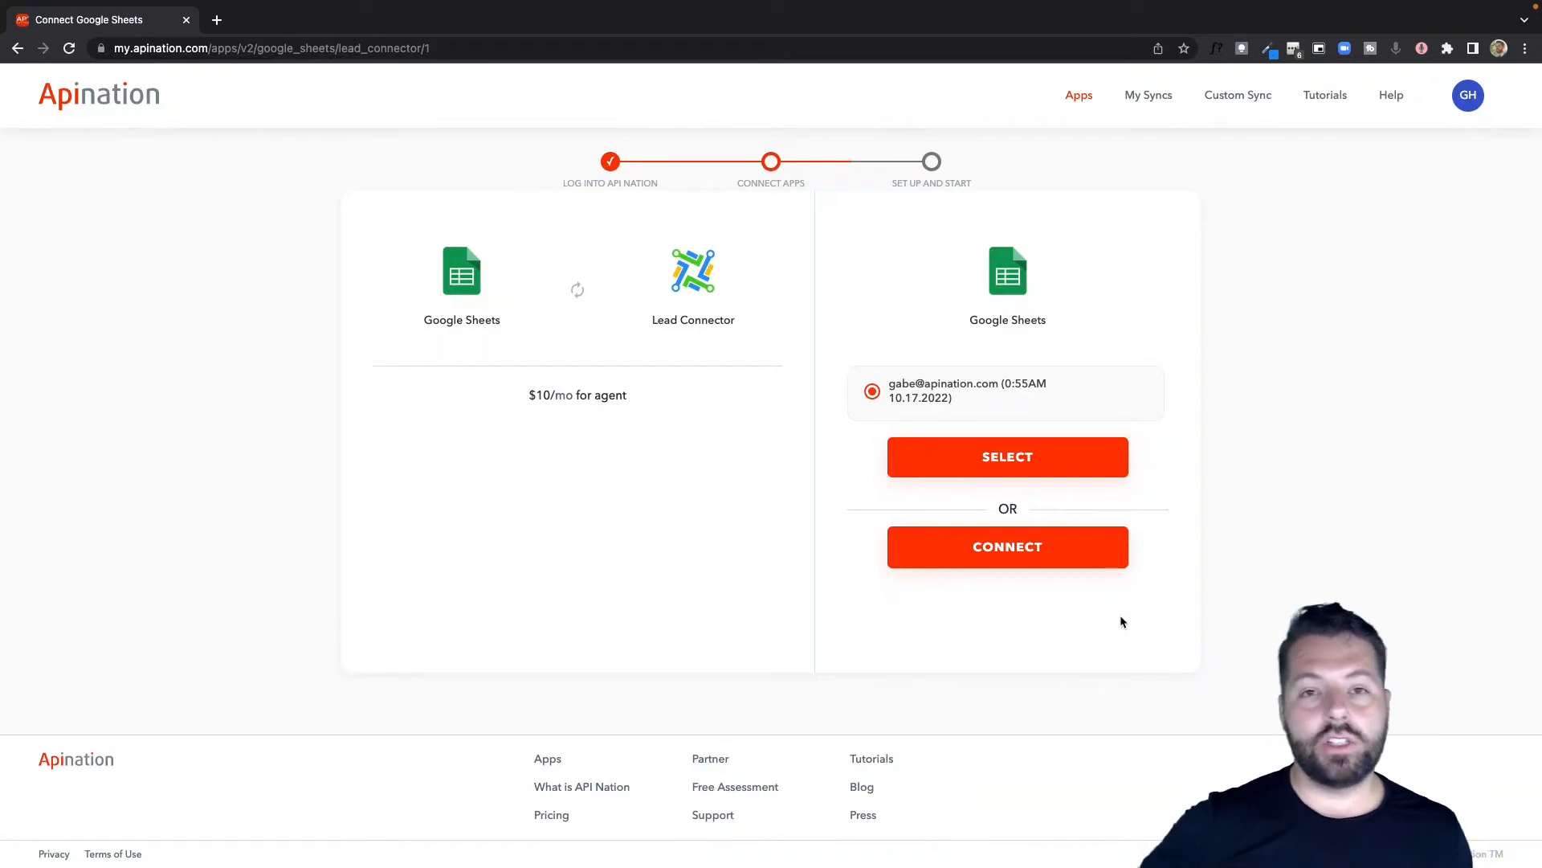
Step: Use the already connected Google Sheets and Lead Connector accounts for the reverse integration
{"action": "left_click", "coordinate": [1287, 639]}
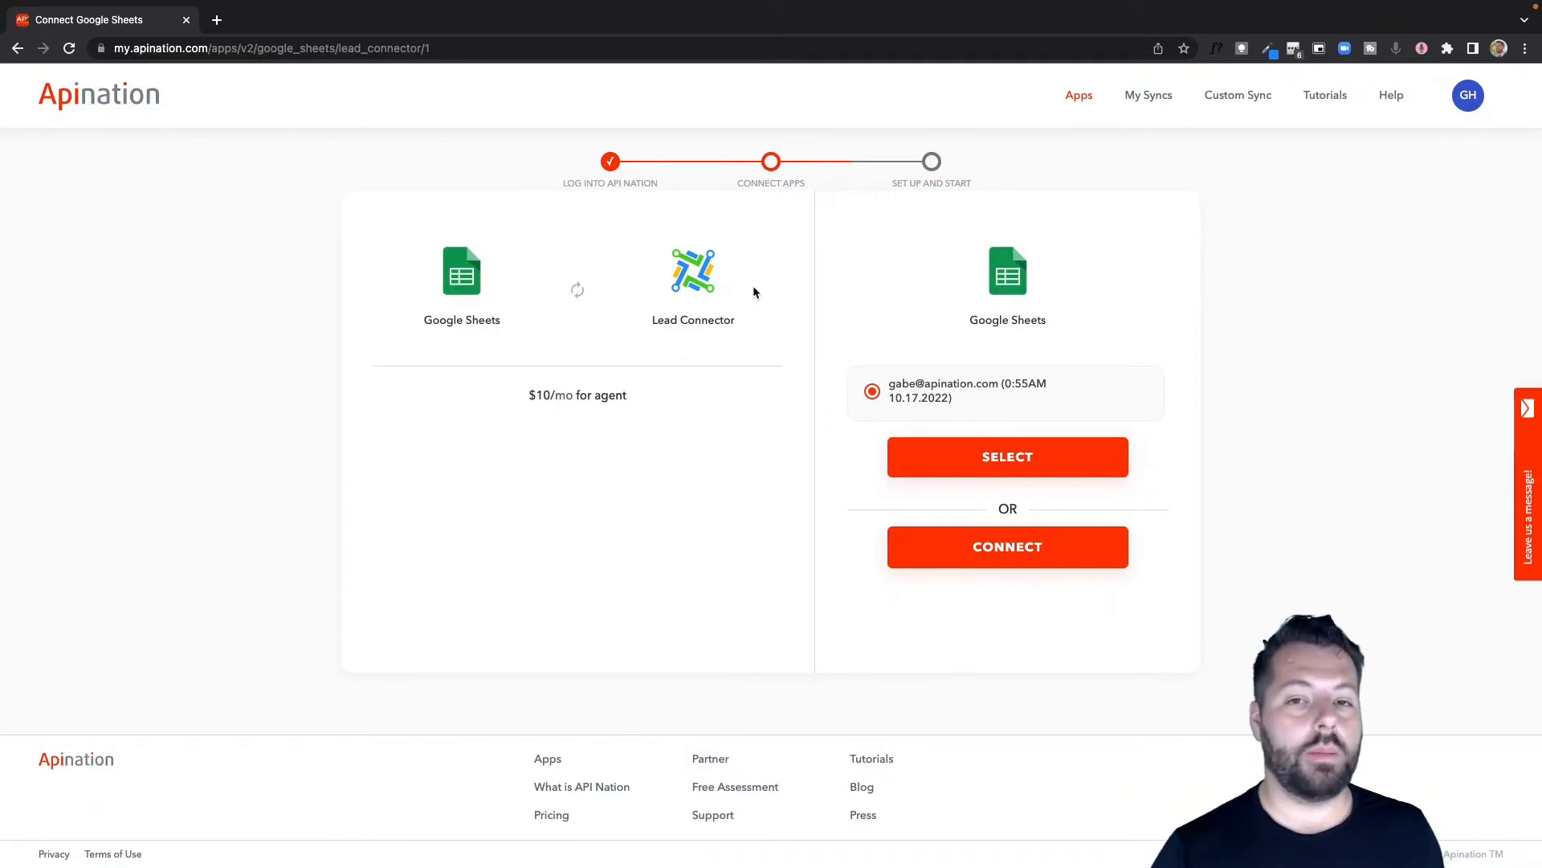
{"action": "left_click", "coordinate": [991, 463]}
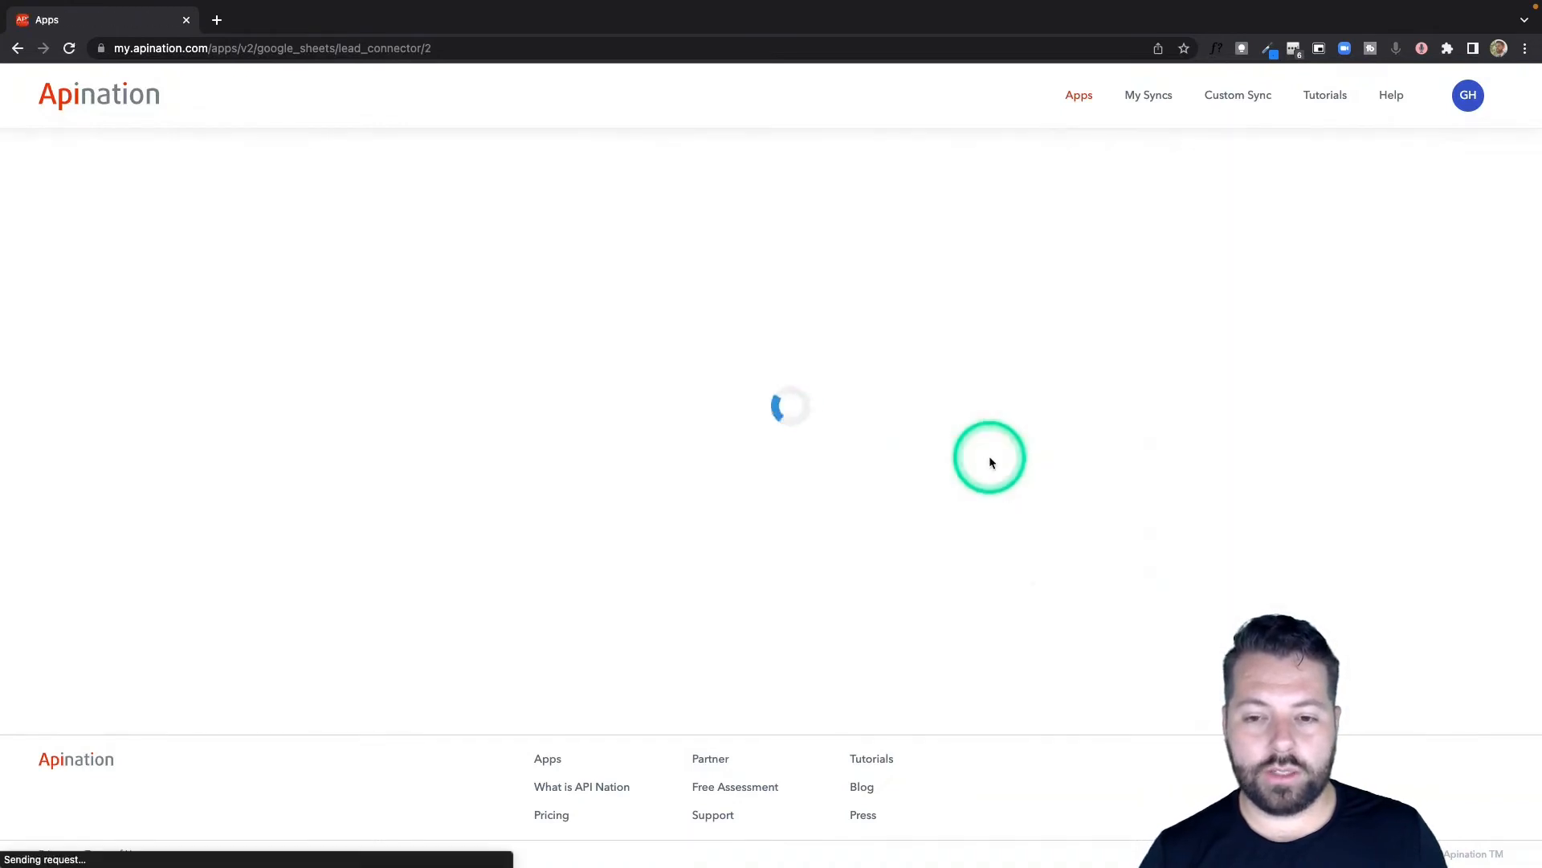
{"action": "left_click", "coordinate": [991, 463]}
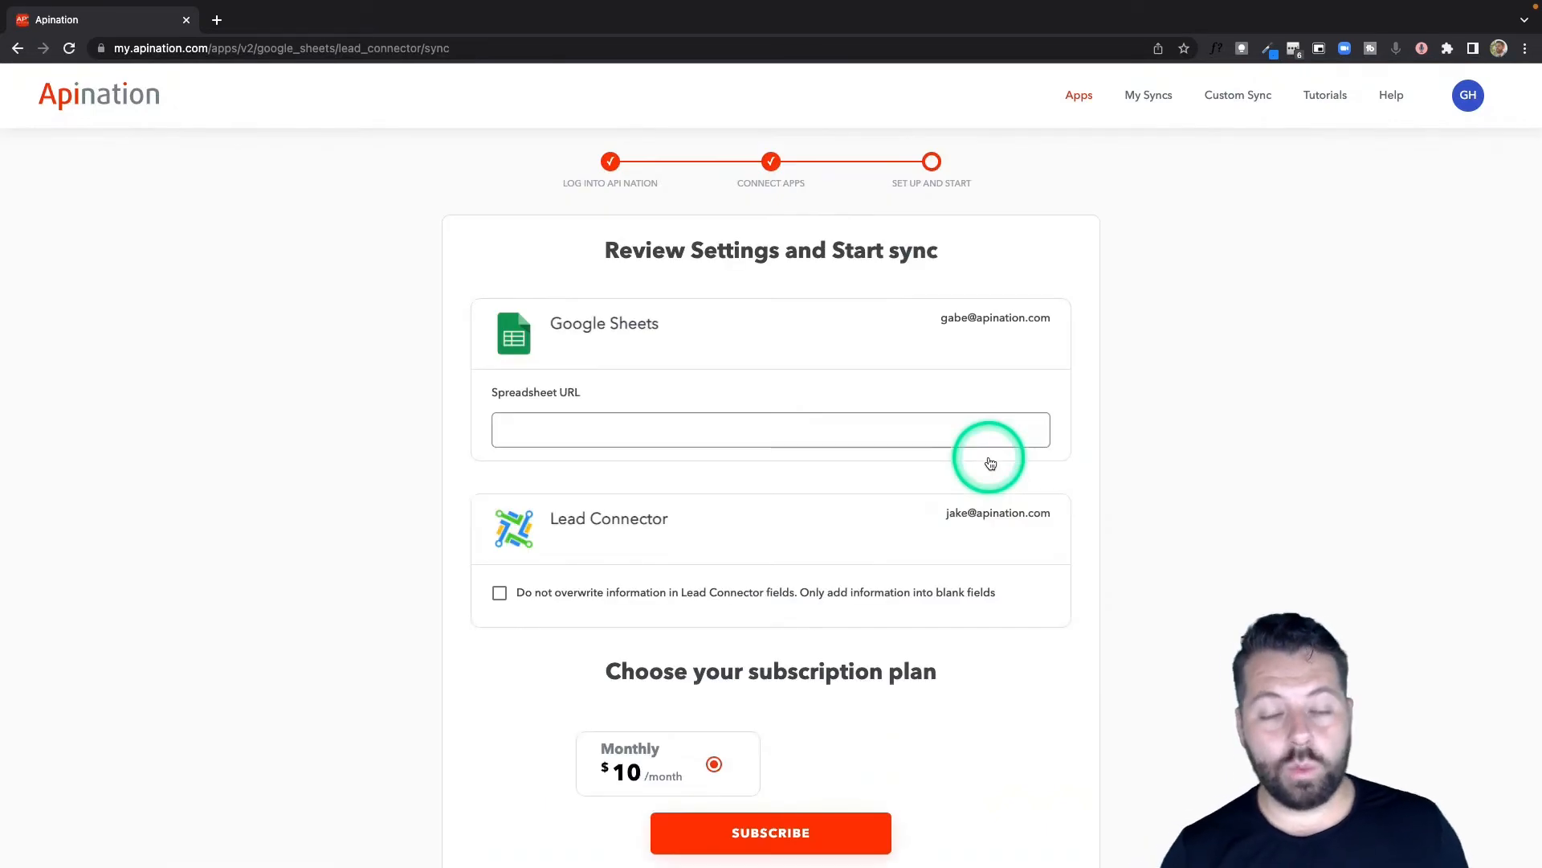
Step: Copy the link of the LeadConnector Leads spreadsheet from Google Sheets and enter it as the sync's Spreadsheet URL
{"action": "left_click", "coordinate": [565, 428]}
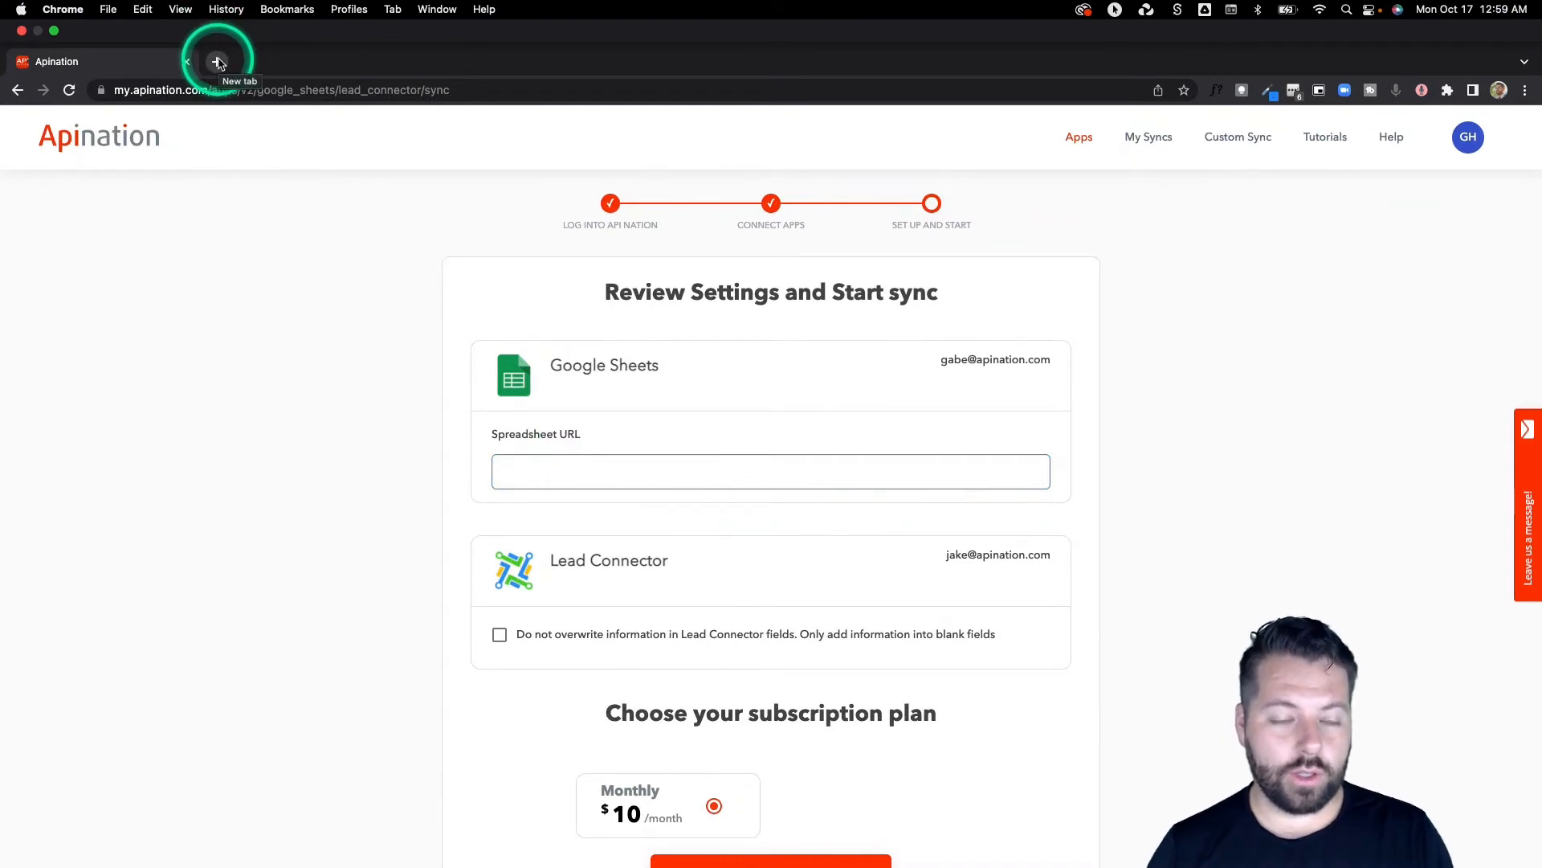
{"action": "left_click", "coordinate": [218, 63]}
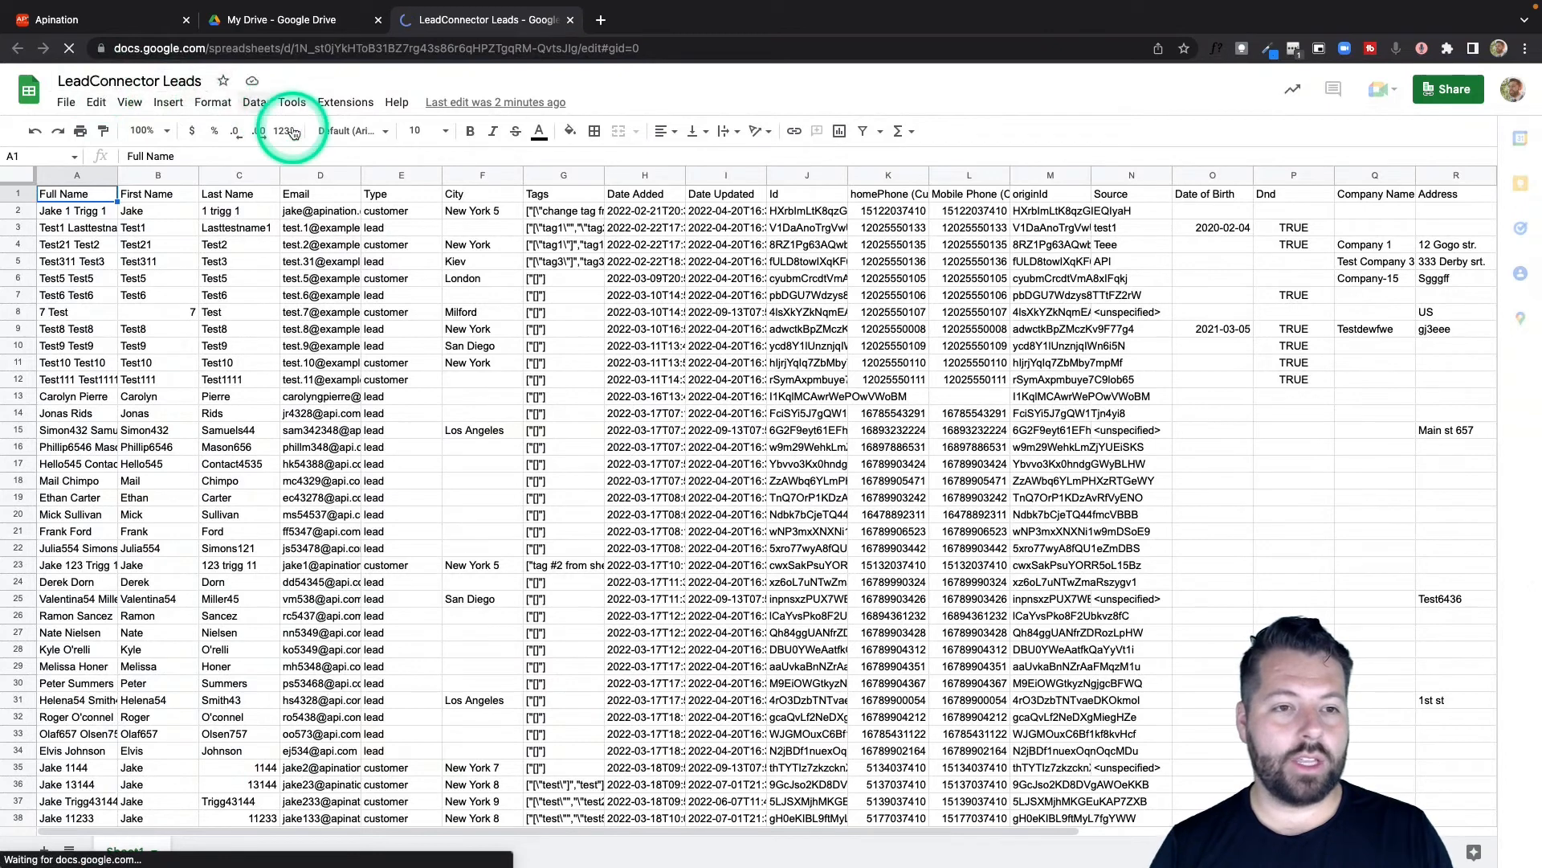
{"action": "left_click", "coordinate": [259, 49]}
{"action": "key", "text": "super+c"}
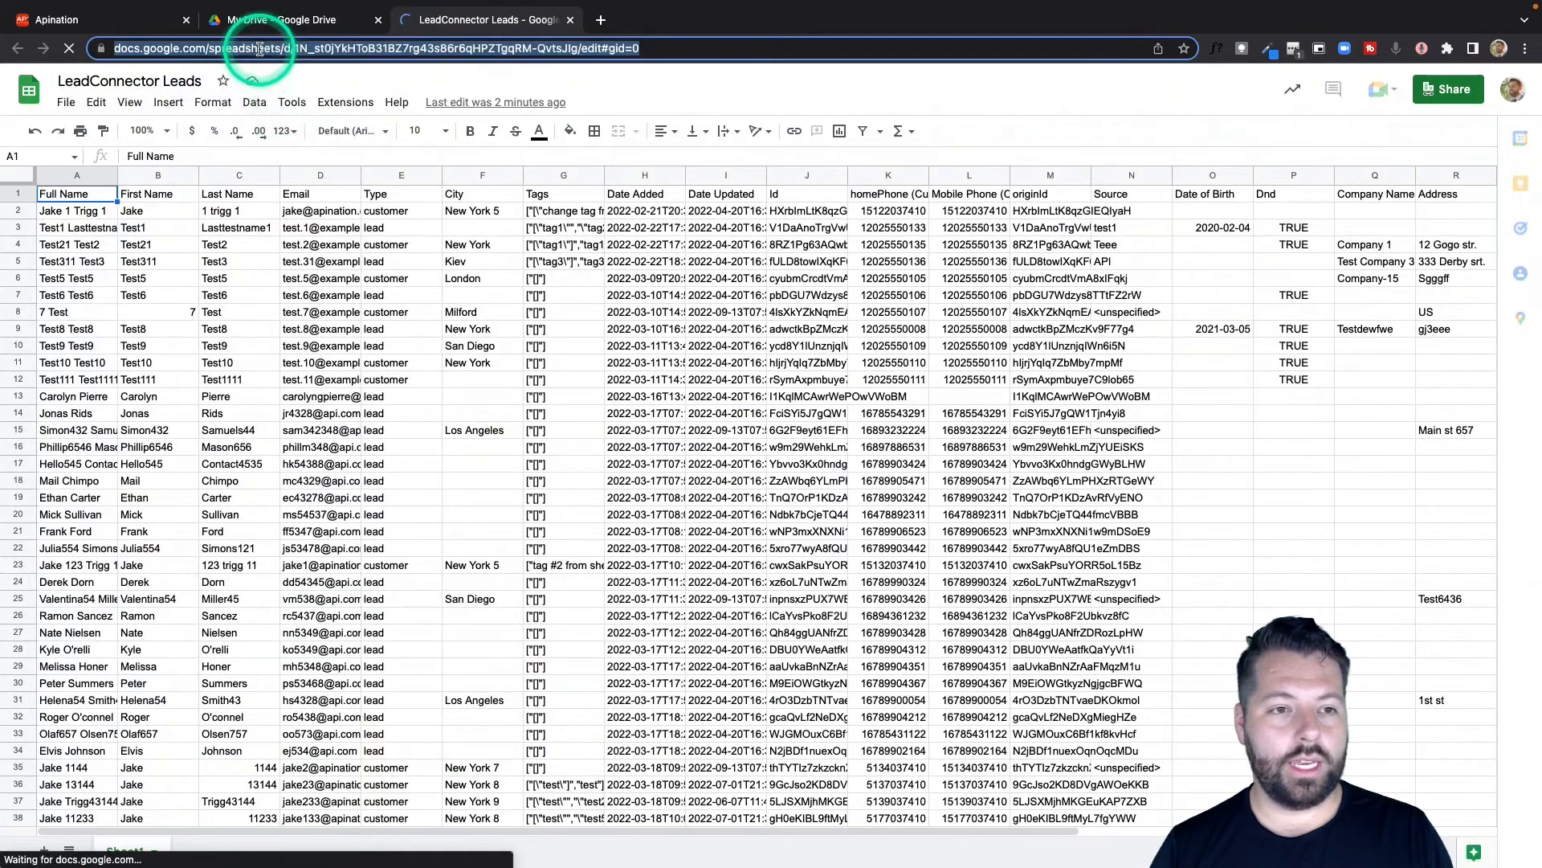
{"action": "left_click", "coordinate": [125, 24]}
{"action": "left_click", "coordinate": [700, 433]}
{"action": "key", "text": "super+v"}
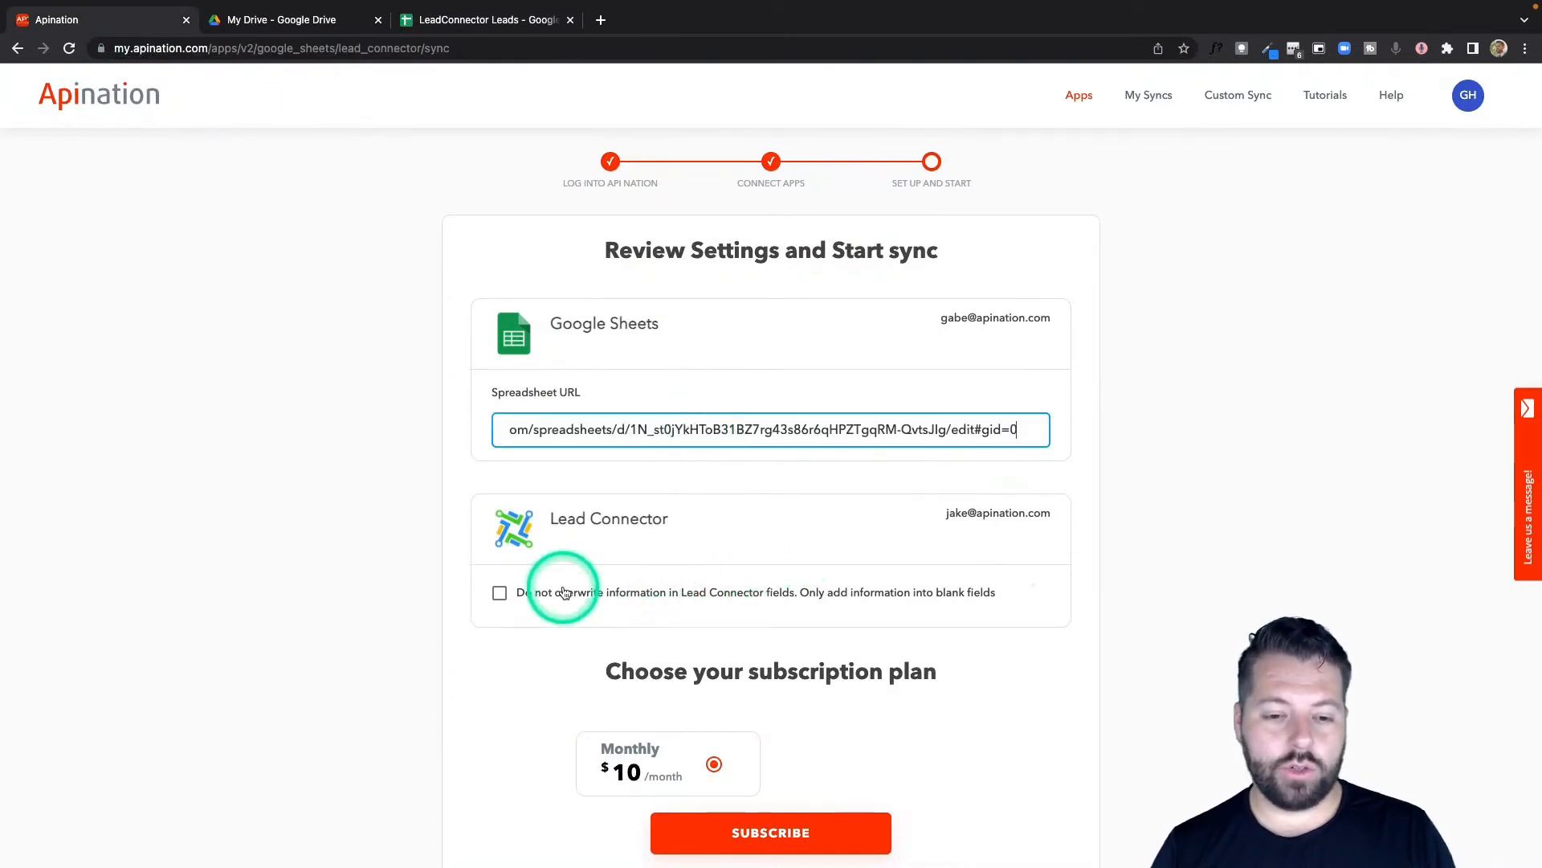
Step: Subscribe to the $10 monthly plan, leaving the option not to overwrite information in Lead Connector fields unchecked
{"action": "left_click", "coordinate": [647, 598]}
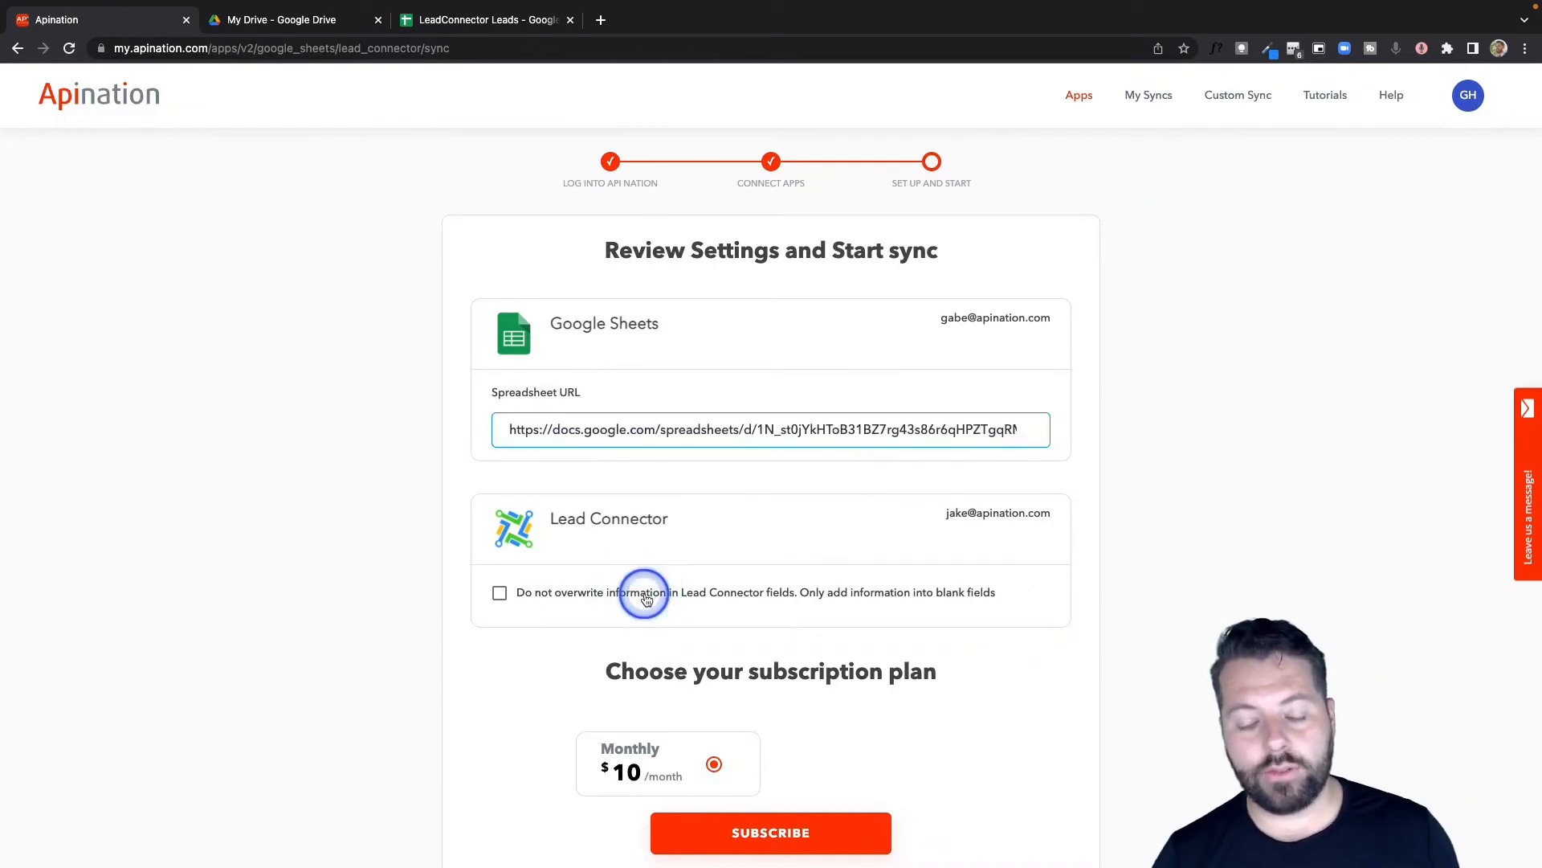
{"action": "left_click", "coordinate": [647, 598]}
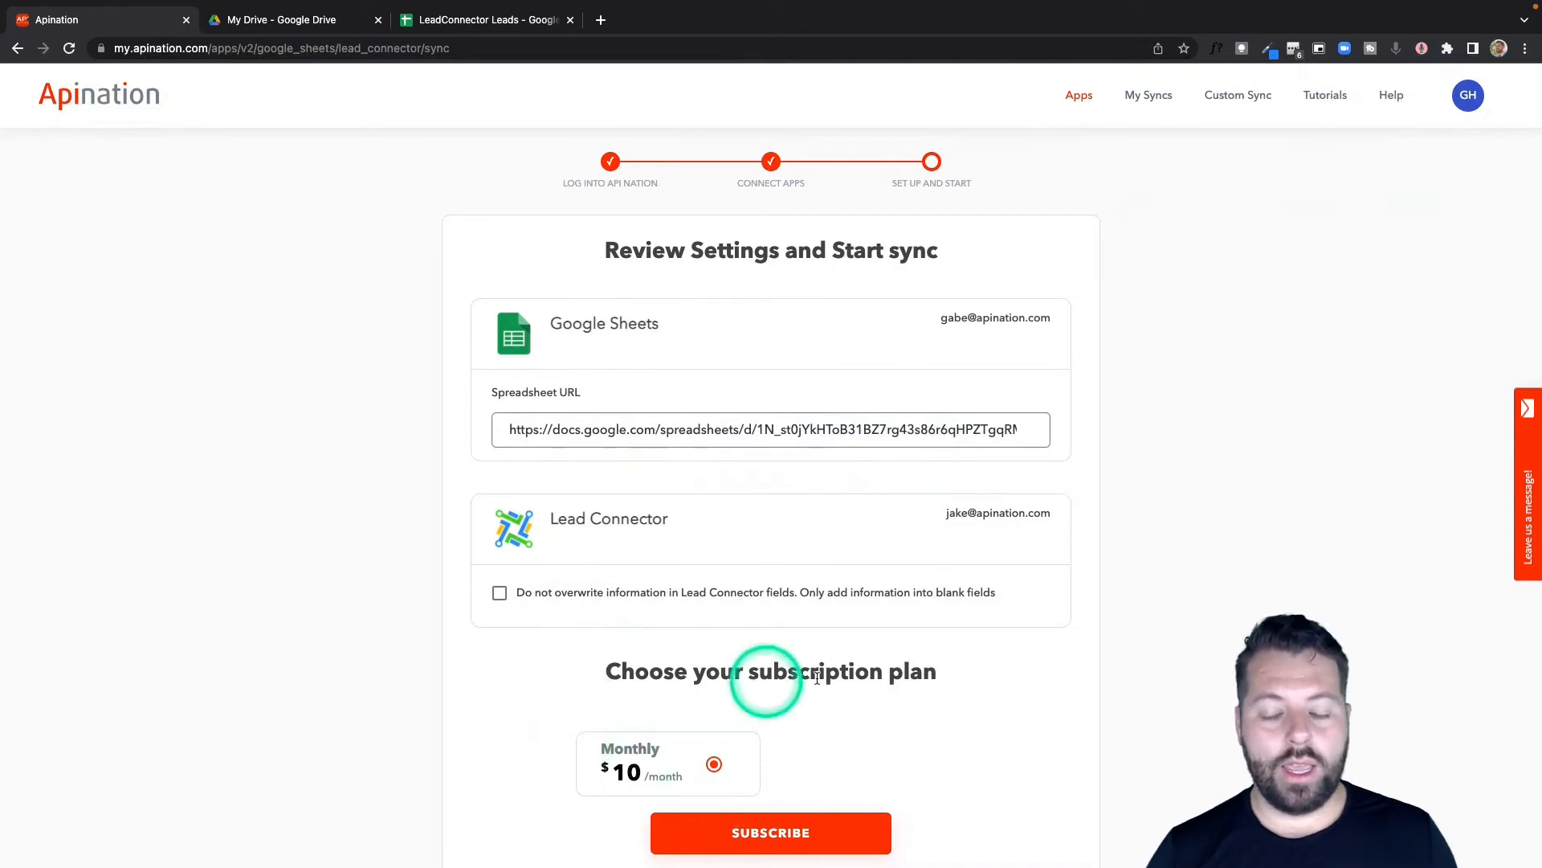
{"action": "scroll", "coordinate": [956, 709], "scroll_direction": "down", "scroll_amount": 3}
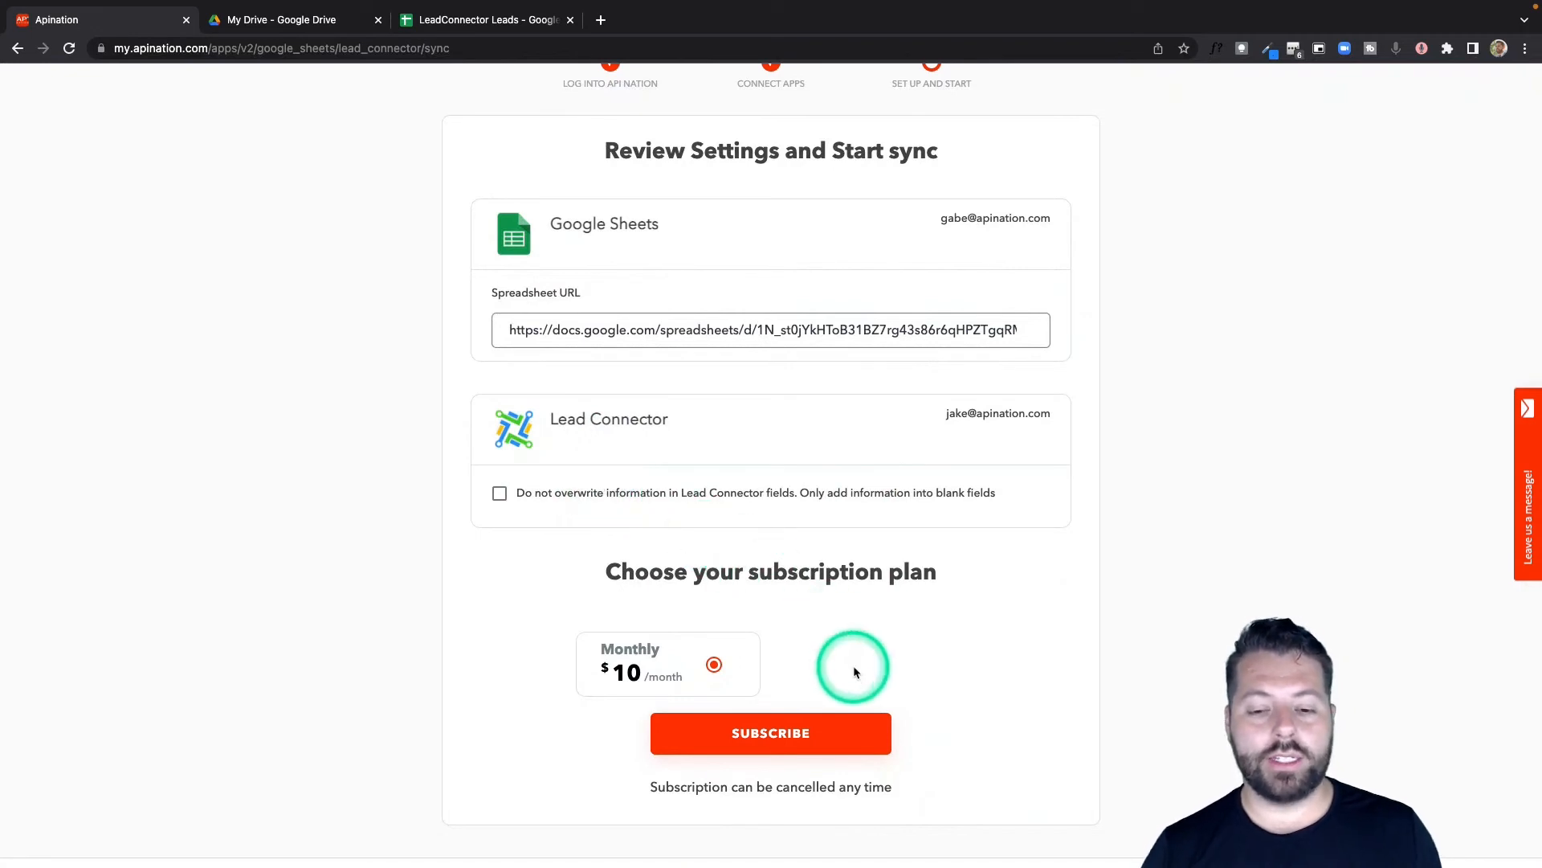
{"action": "left_click", "coordinate": [807, 735]}
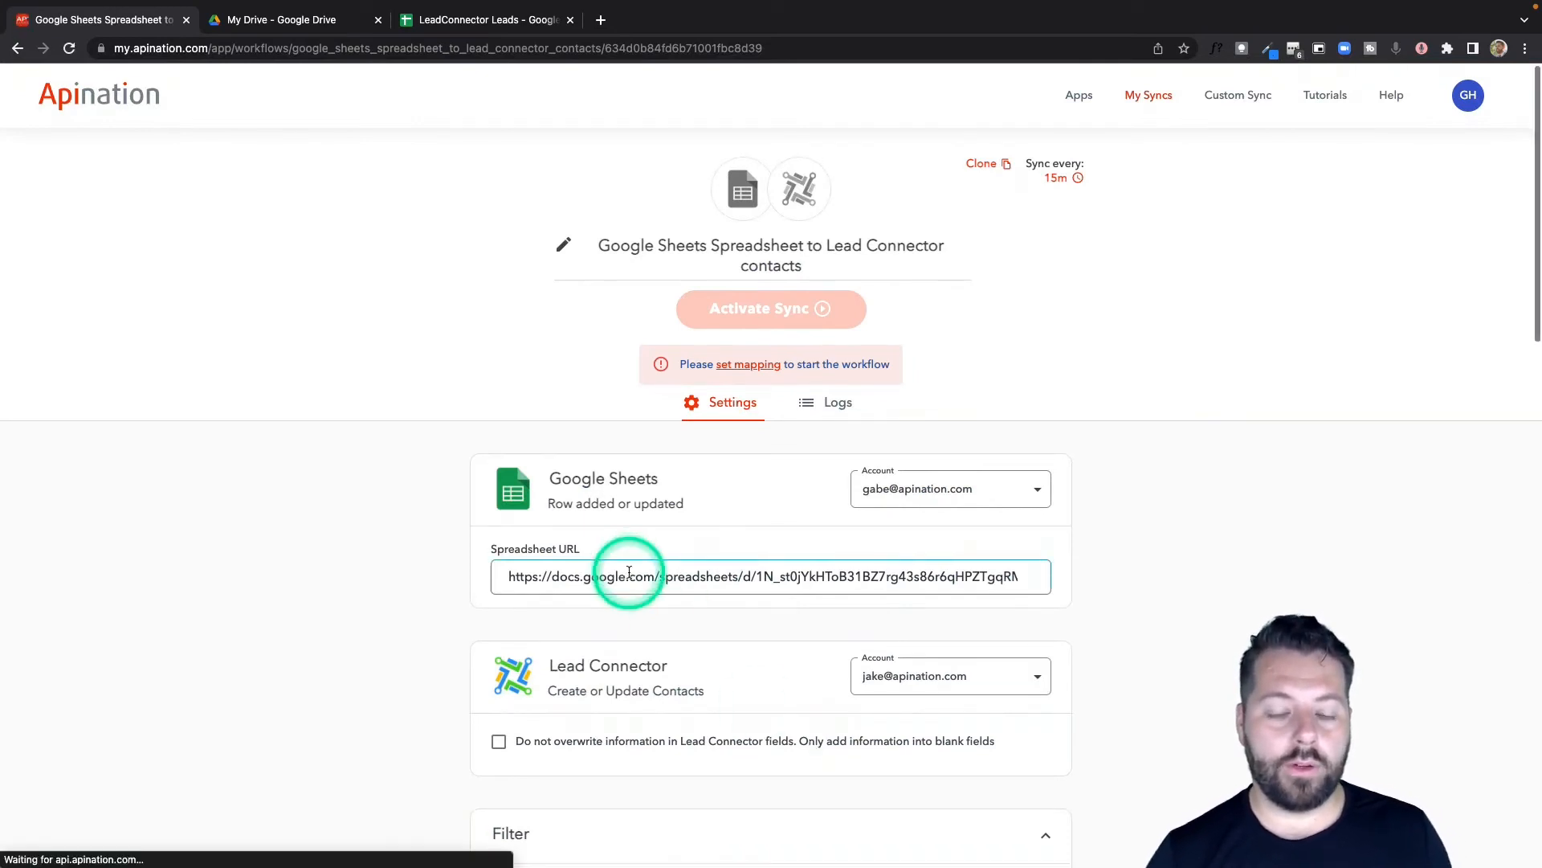
Step: Review the filter and mapping settings and activate the Google Sheets Spreadsheet to Lead Connector contacts sync
{"action": "scroll", "coordinate": [630, 577], "scroll_direction": "down", "scroll_amount": 5}
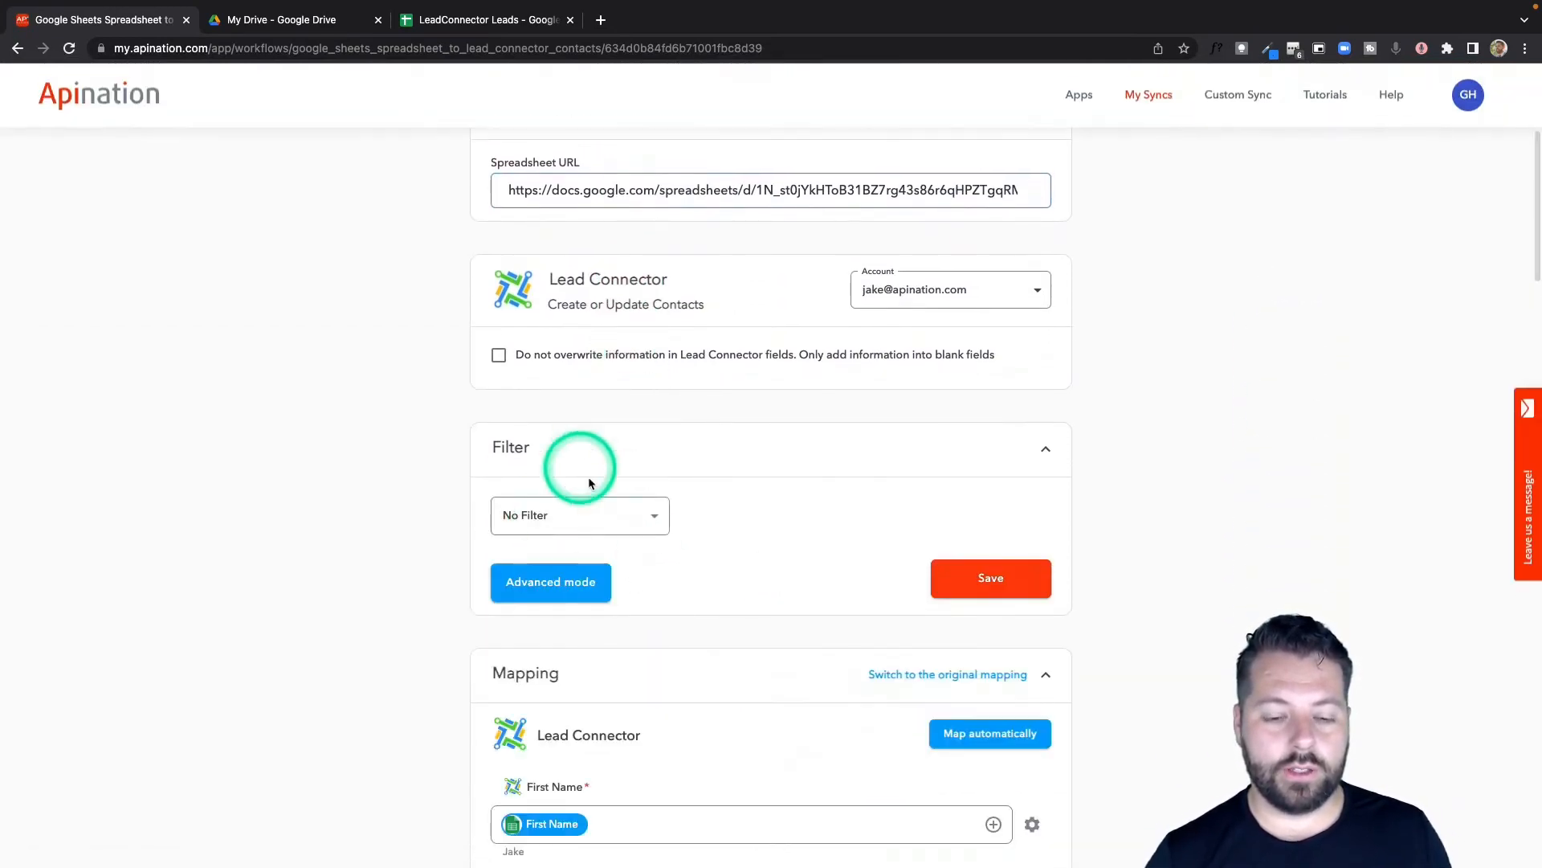
{"action": "scroll", "coordinate": [463, 713], "scroll_direction": "up", "scroll_amount": 3}
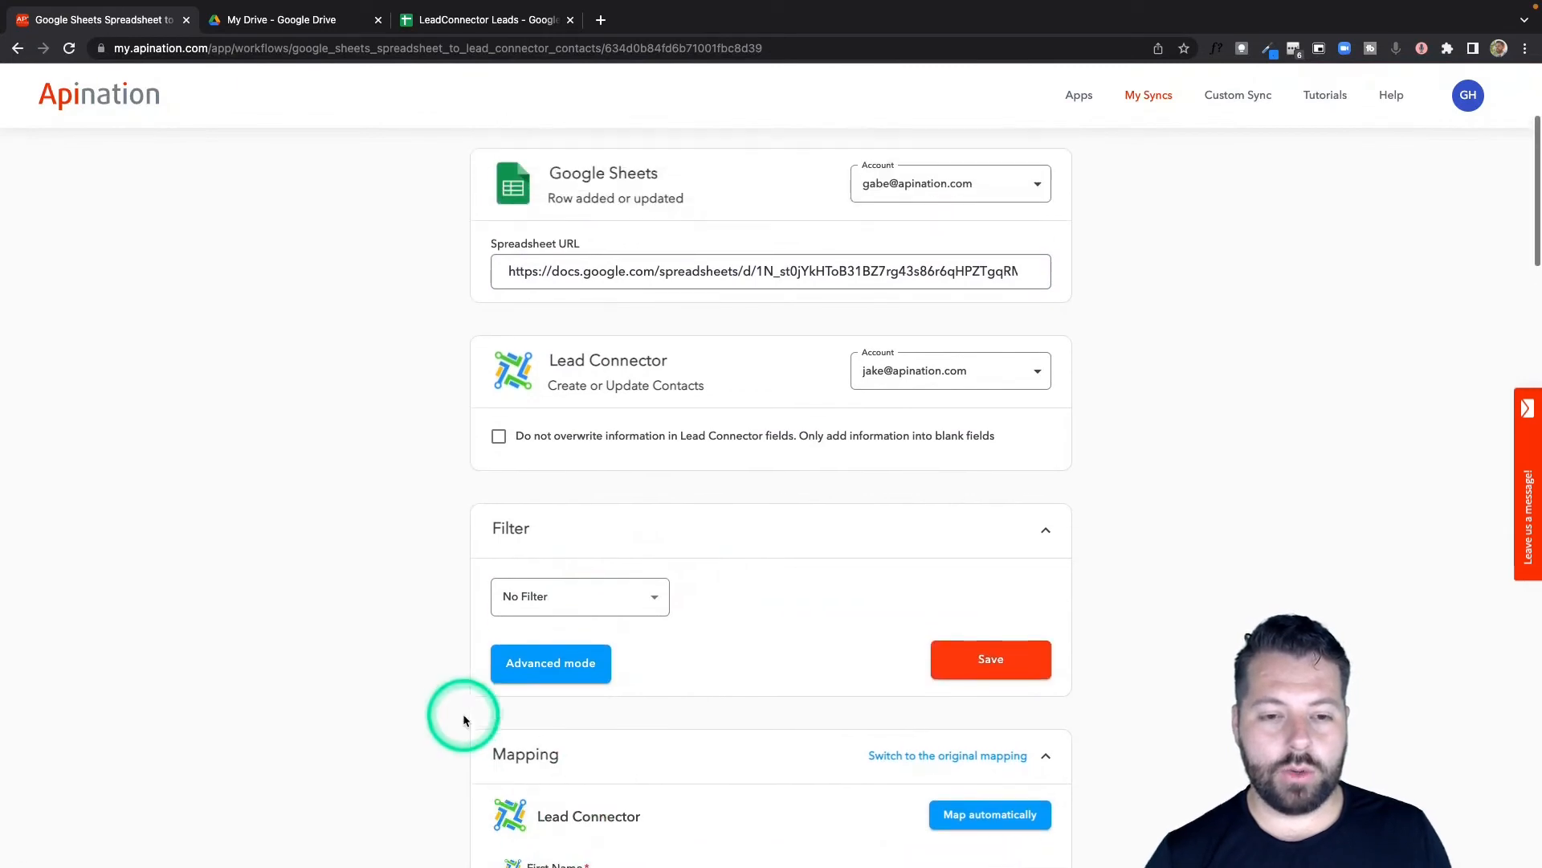
{"action": "scroll", "coordinate": [463, 713], "scroll_direction": "down", "scroll_amount": 2}
{"action": "scroll", "coordinate": [755, 631], "scroll_direction": "up", "scroll_amount": 4}
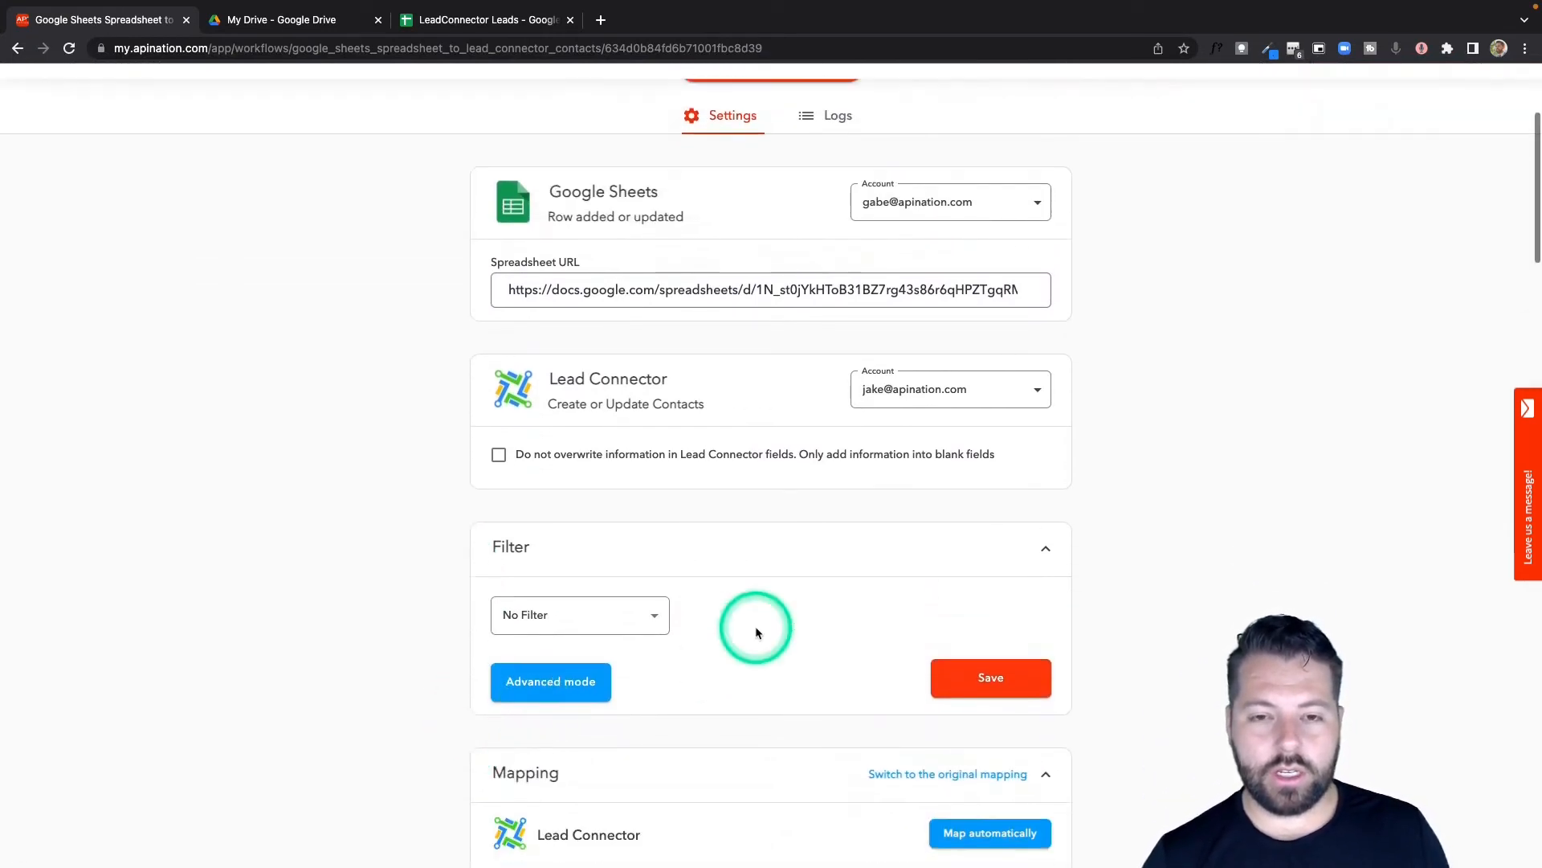
{"action": "left_click", "coordinate": [803, 315]}
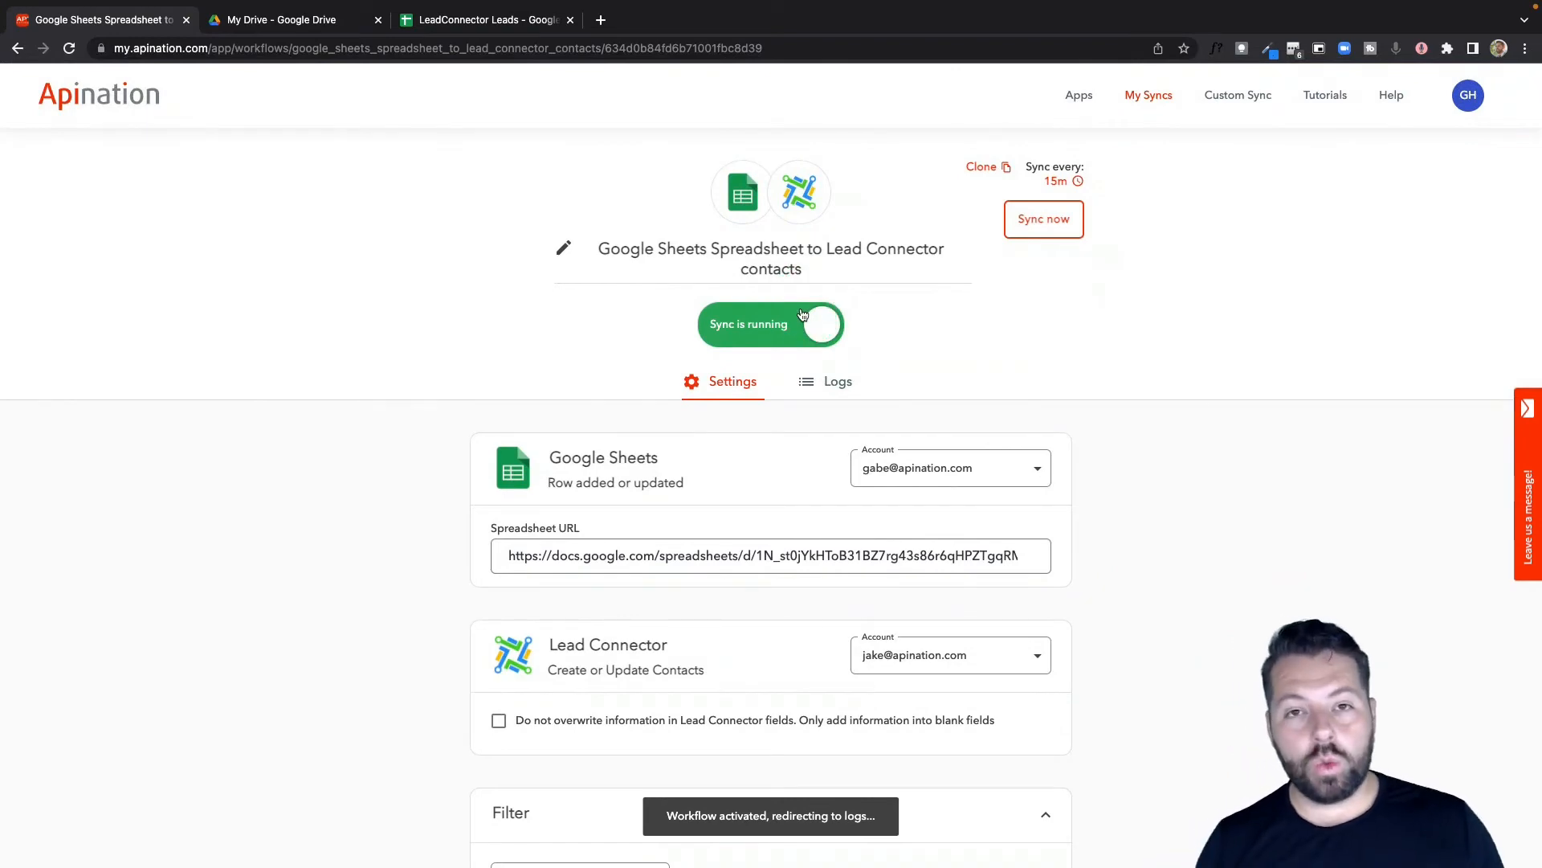
Step: Switch to the LeadConnector Leads Google Sheet and examine its rows and the ChangeCase extension's options for the First Name column
{"action": "left_click", "coordinate": [491, 20]}
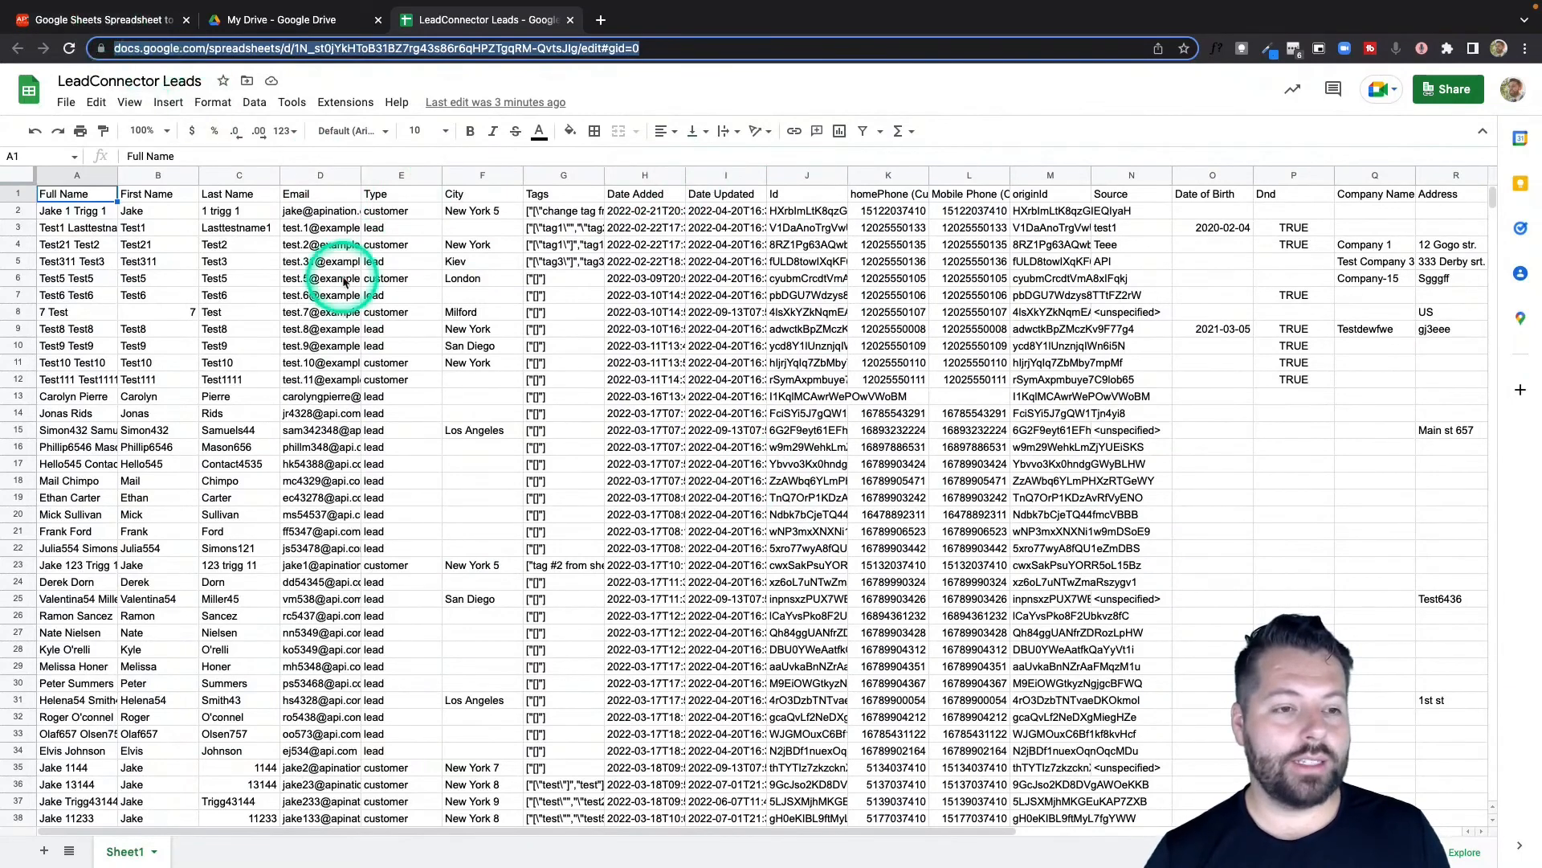
{"action": "scroll", "coordinate": [372, 446], "scroll_direction": "down", "scroll_amount": 3}
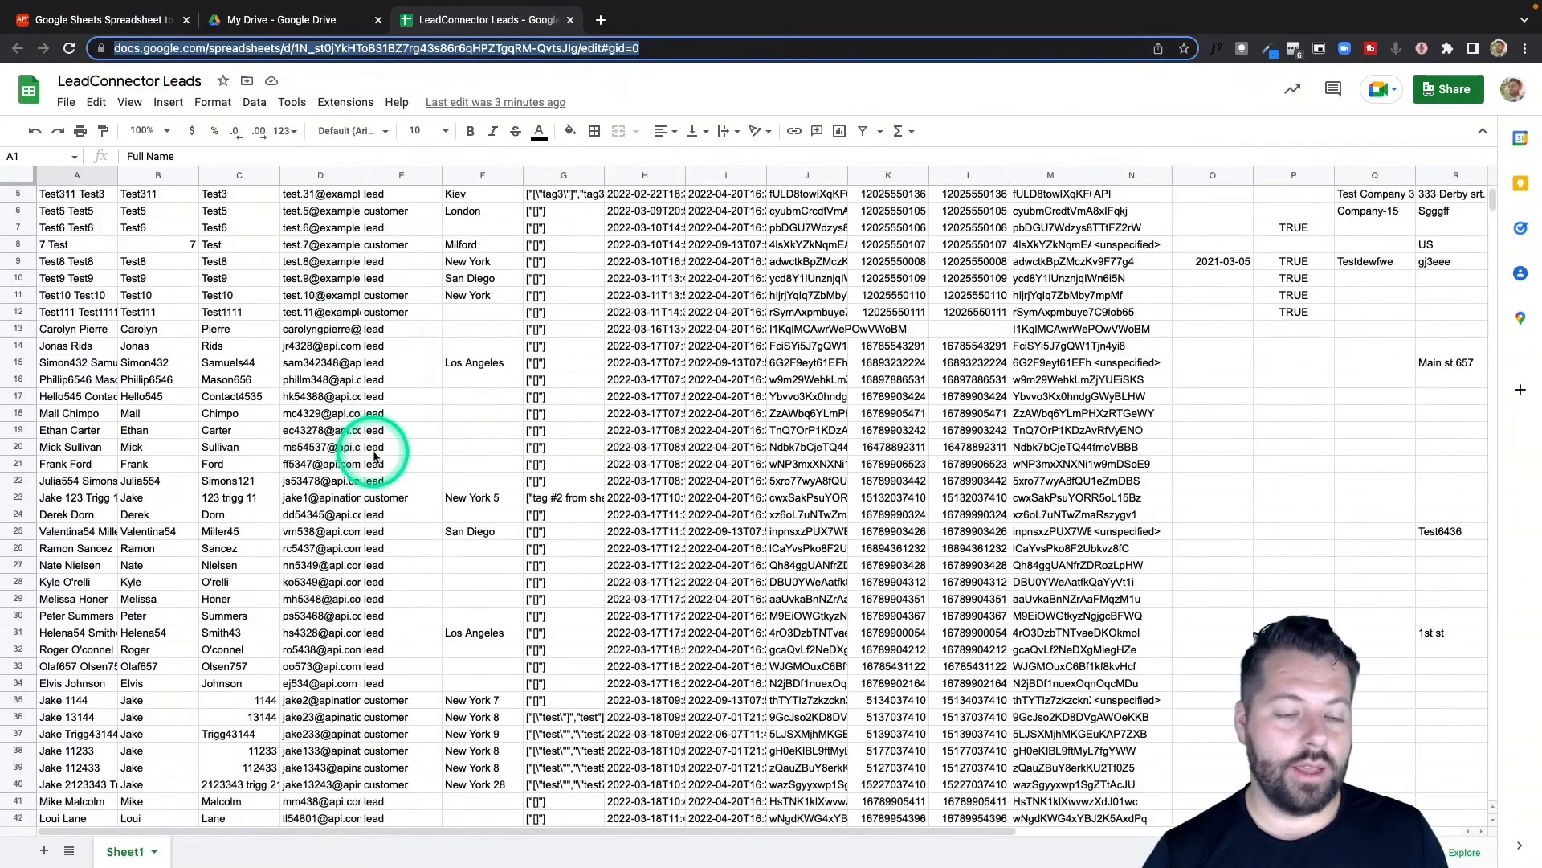
{"action": "scroll", "coordinate": [374, 456], "scroll_direction": "down", "scroll_amount": 5}
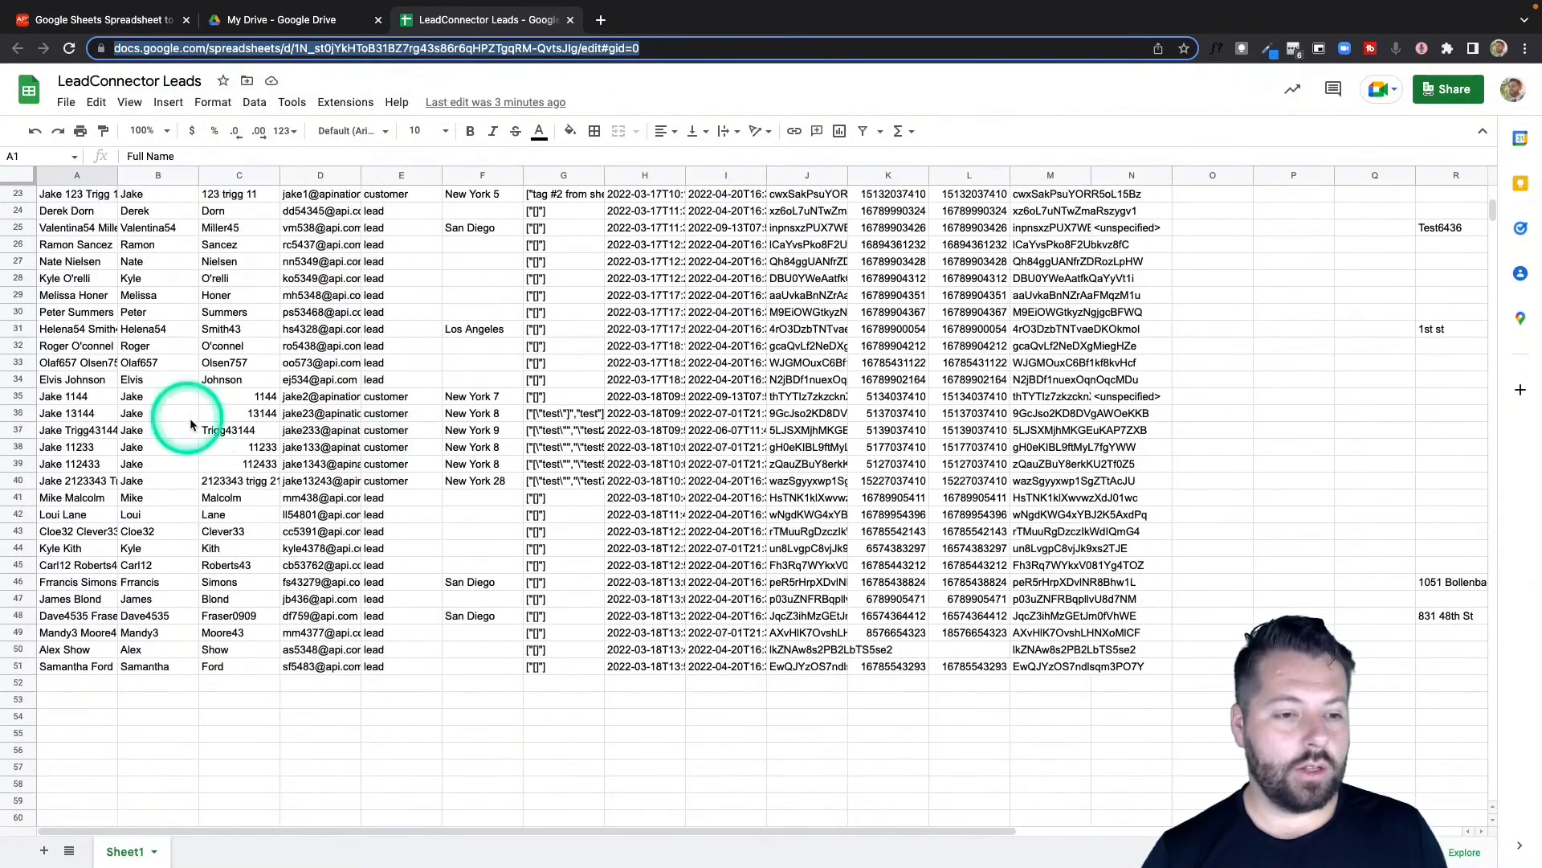
{"action": "scroll", "coordinate": [316, 490], "scroll_direction": "up", "scroll_amount": 10}
{"action": "left_click", "coordinate": [177, 176]}
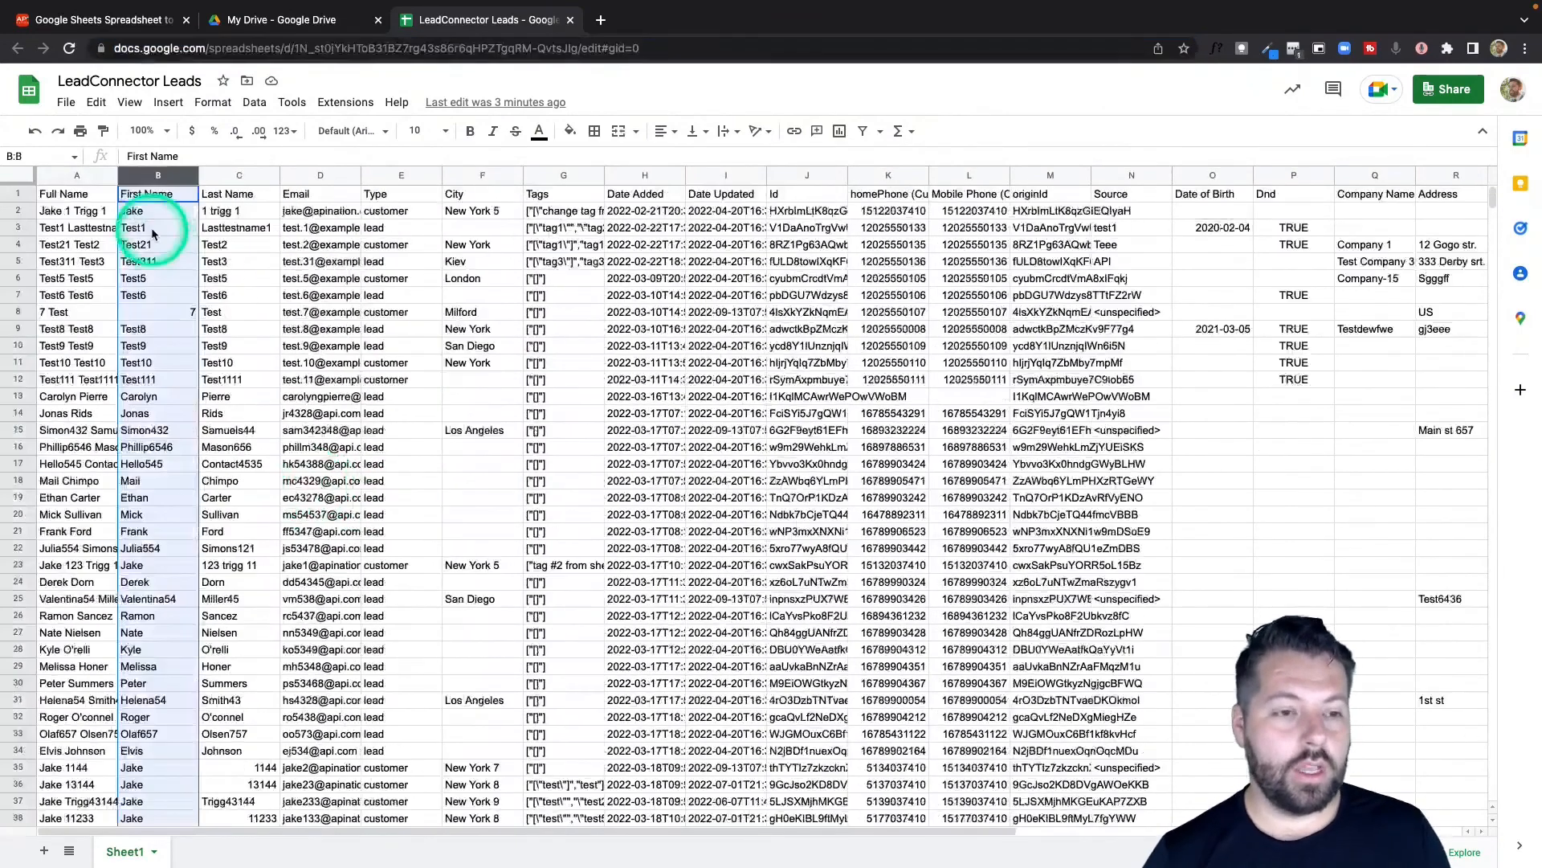
{"action": "left_click", "coordinate": [344, 102]}
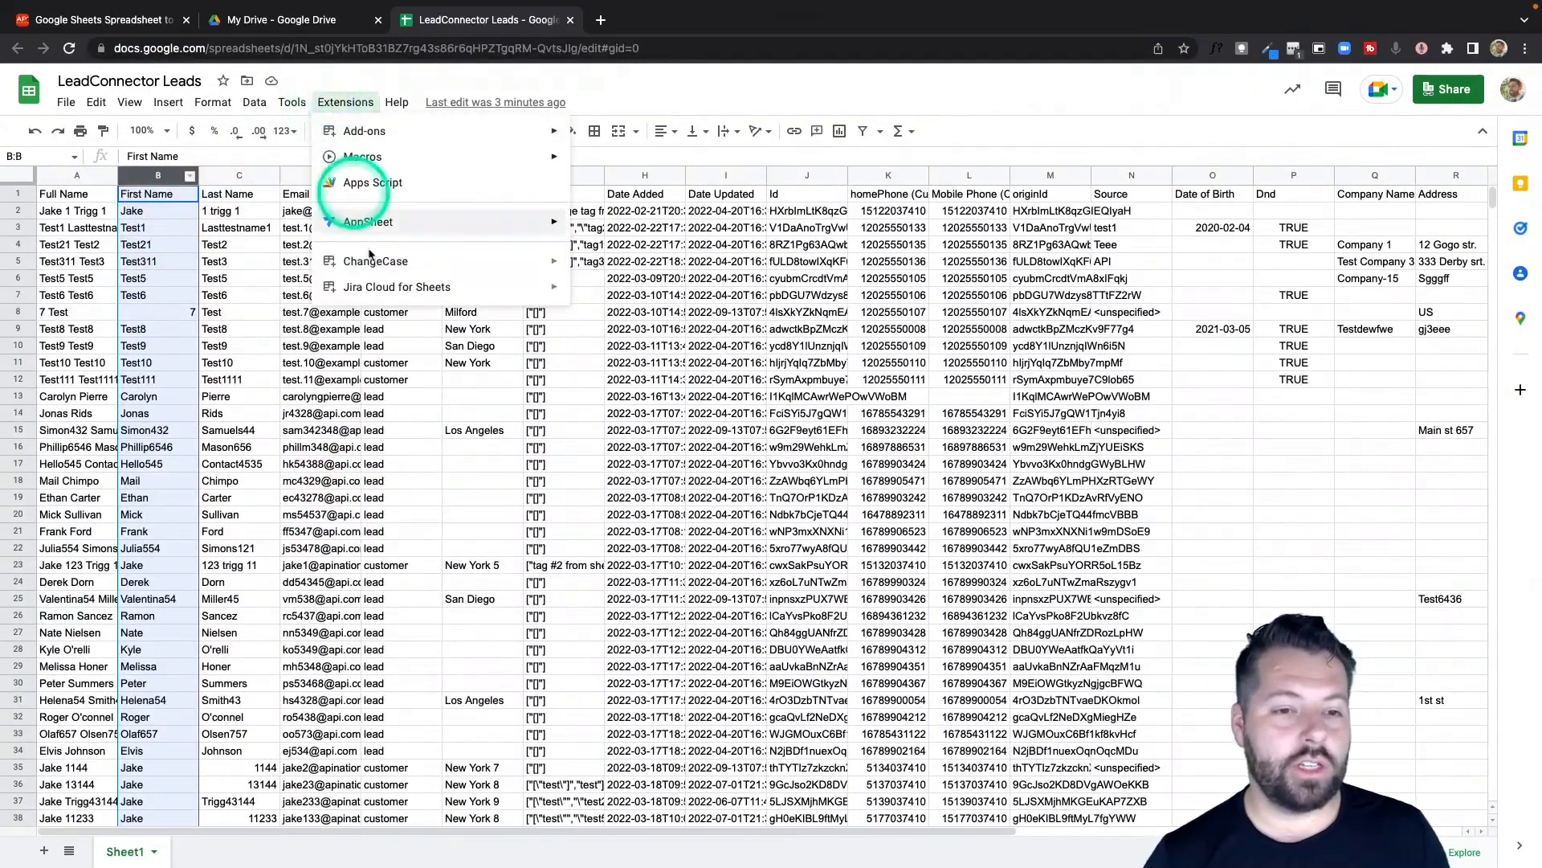
{"action": "left_click", "coordinate": [392, 263]}
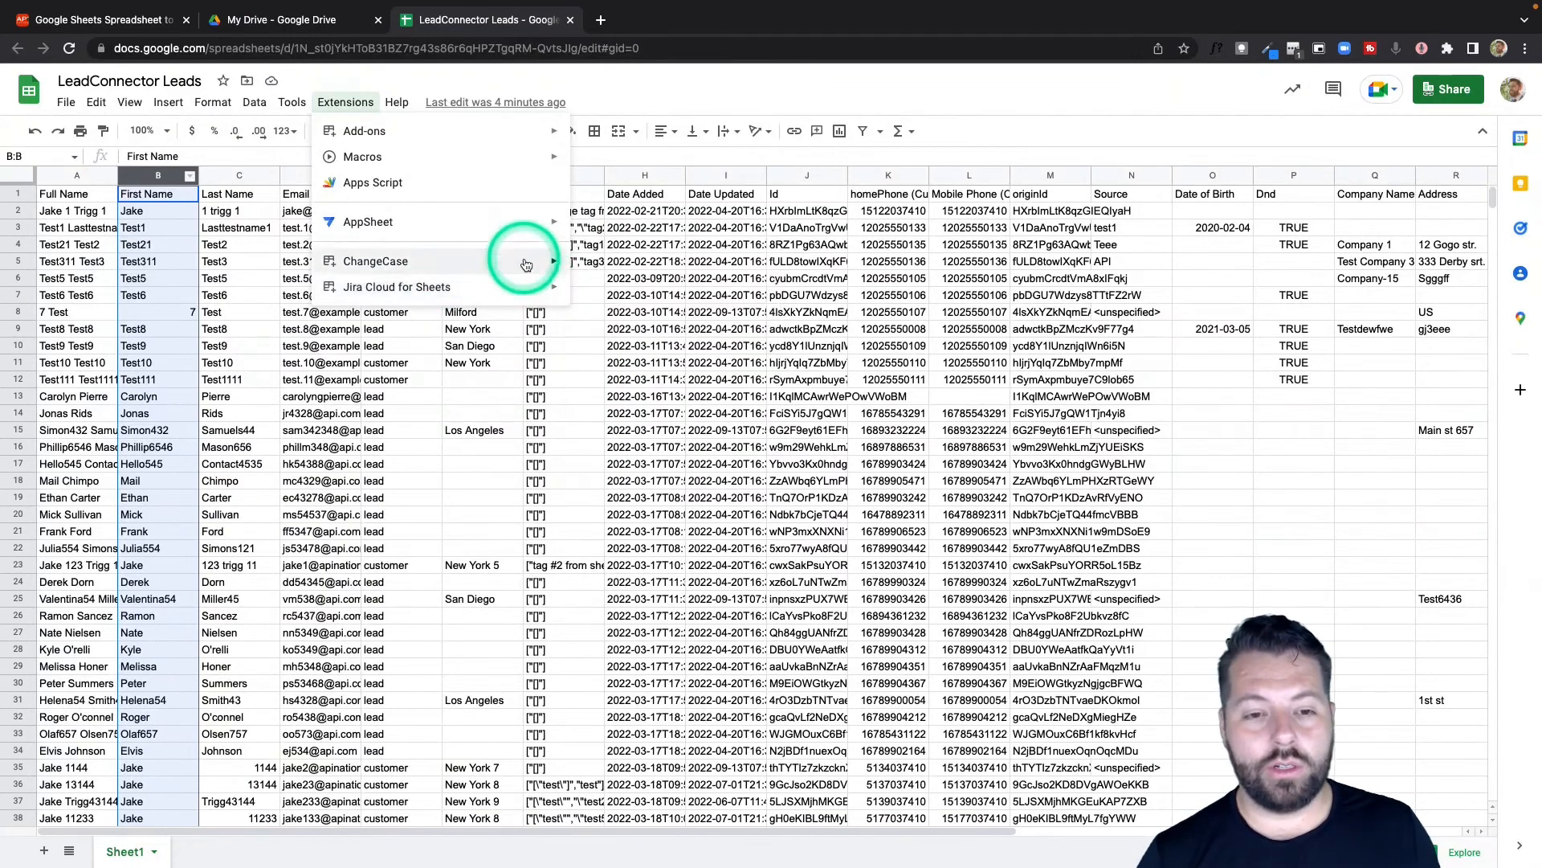
{"action": "mouse_move", "coordinate": [475, 259]}
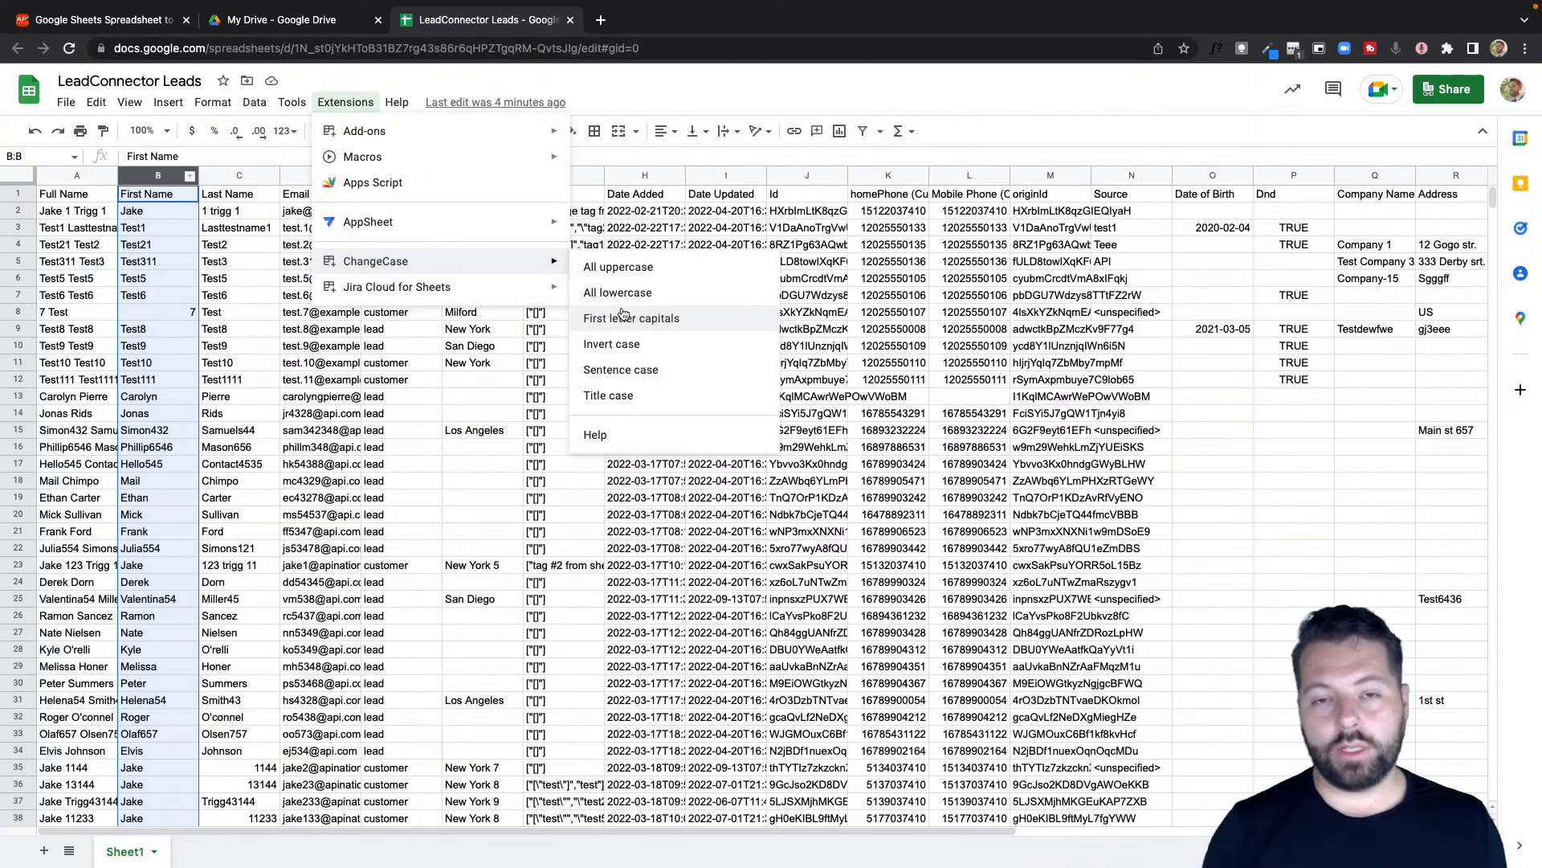
{"action": "left_click", "coordinate": [664, 100]}
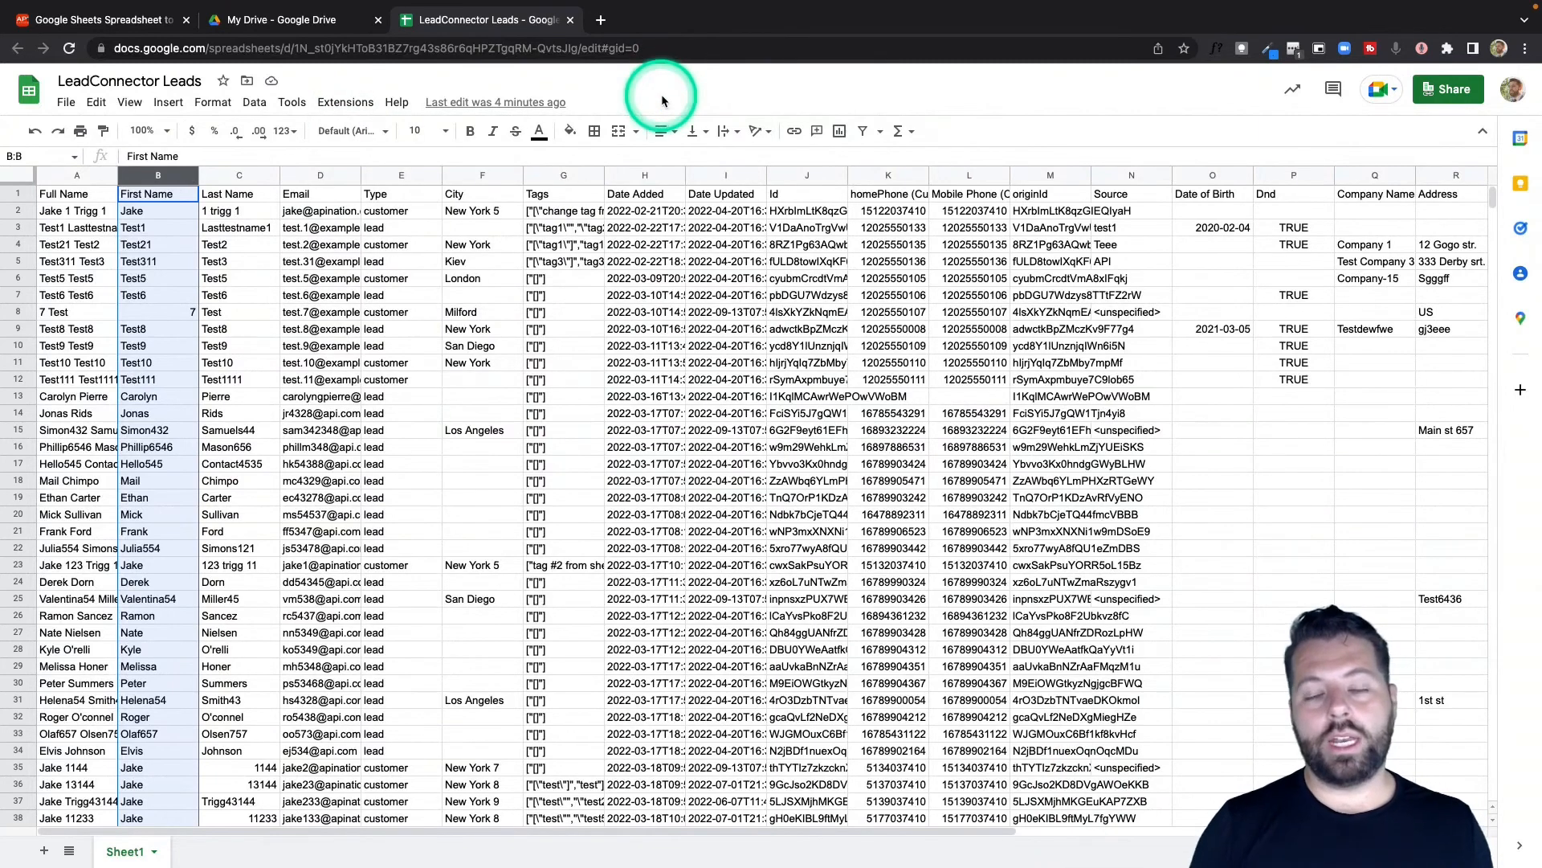